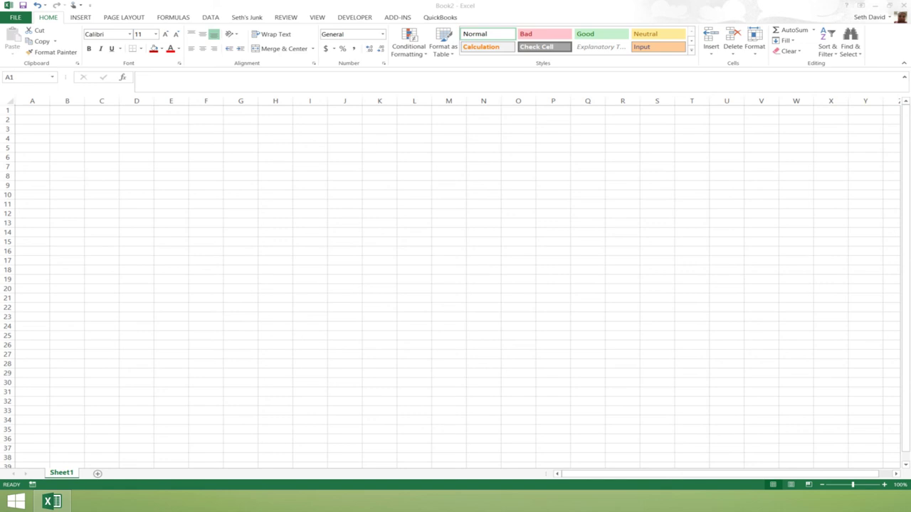
Step: Select A1:K9 and give it a Dark Blue fill
click(35, 111)
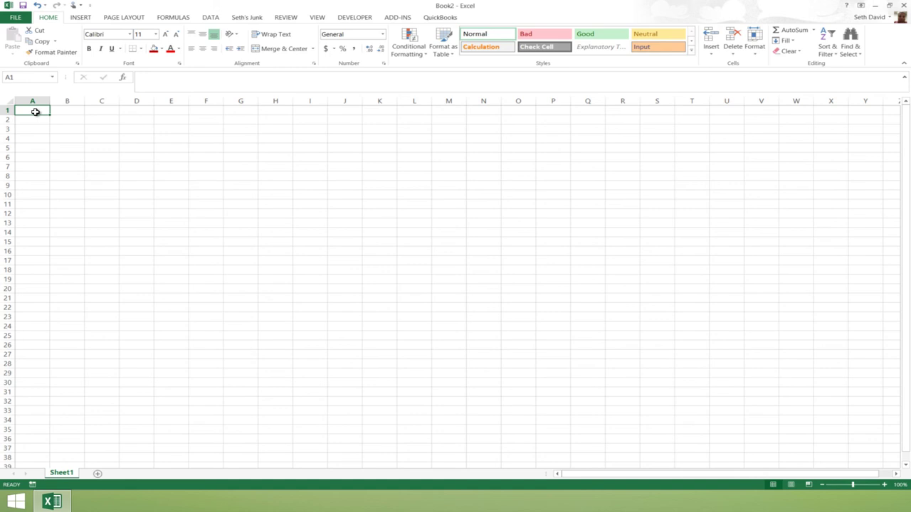
drag(35, 112, 63, 202)
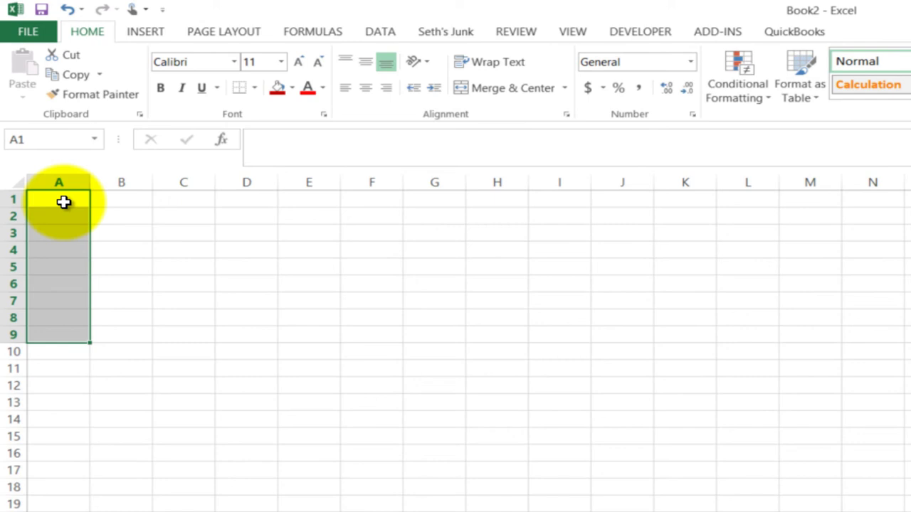
key(shift+Right)
key(shift+Right)
key(shift+Right)
key(shift+Right)
key(shift+Right)
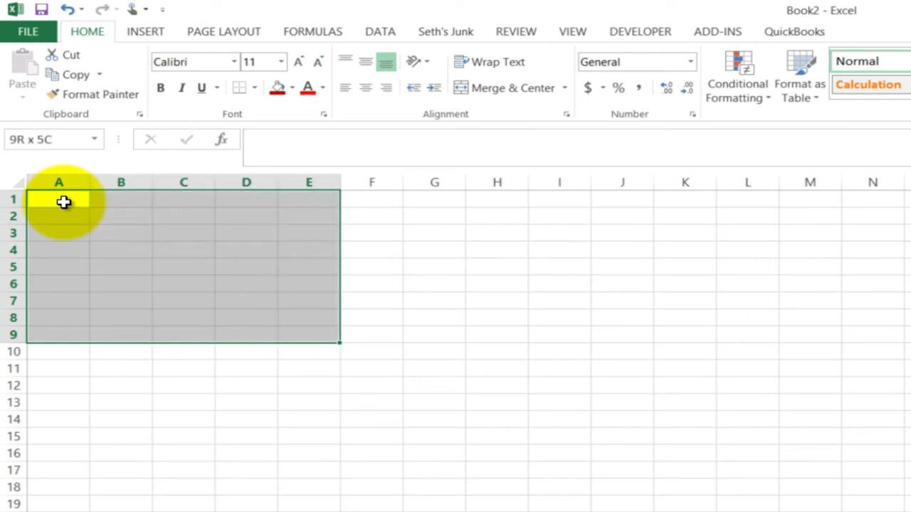
key(shift+Right)
key(shift+Right)
key(shift+Right)
key(shift+Right)
key(shift+Right)
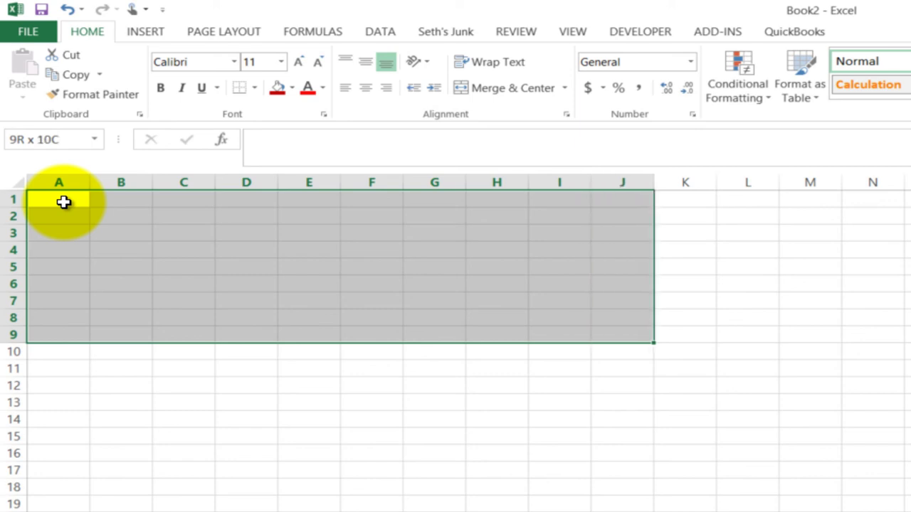
click(291, 84)
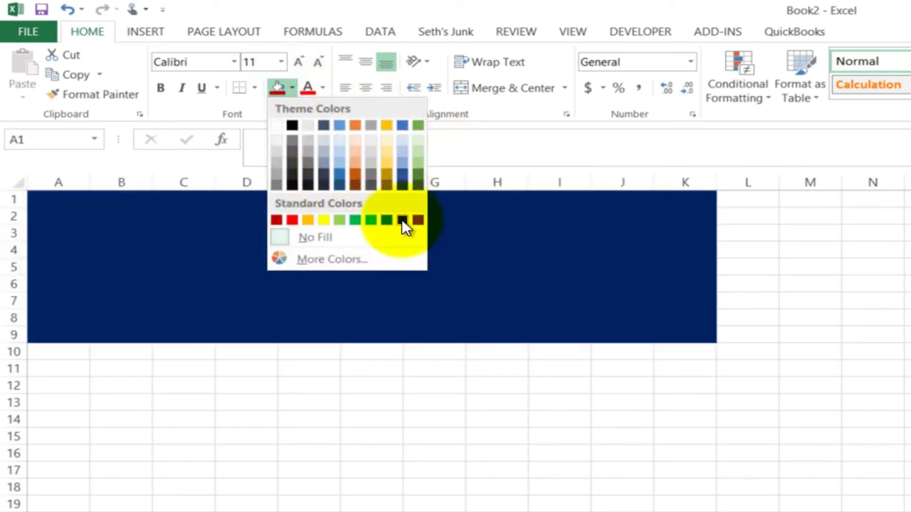
click(401, 220)
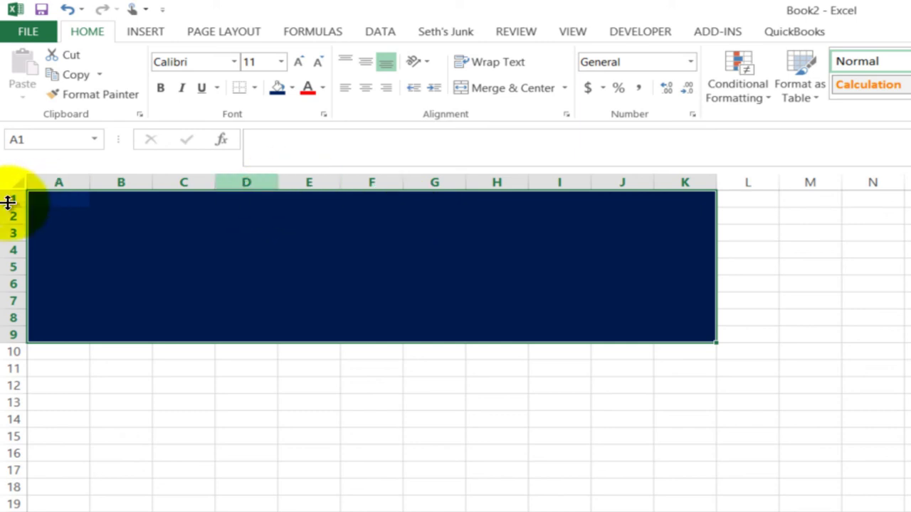
Step: Set the height of rows 1–9 to 25
drag(15, 200, 11, 334)
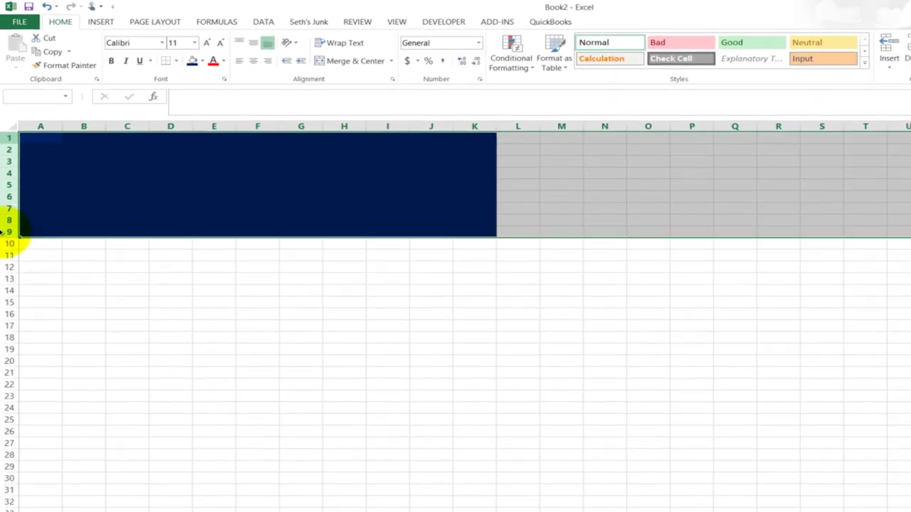
drag(4, 231, 14, 229)
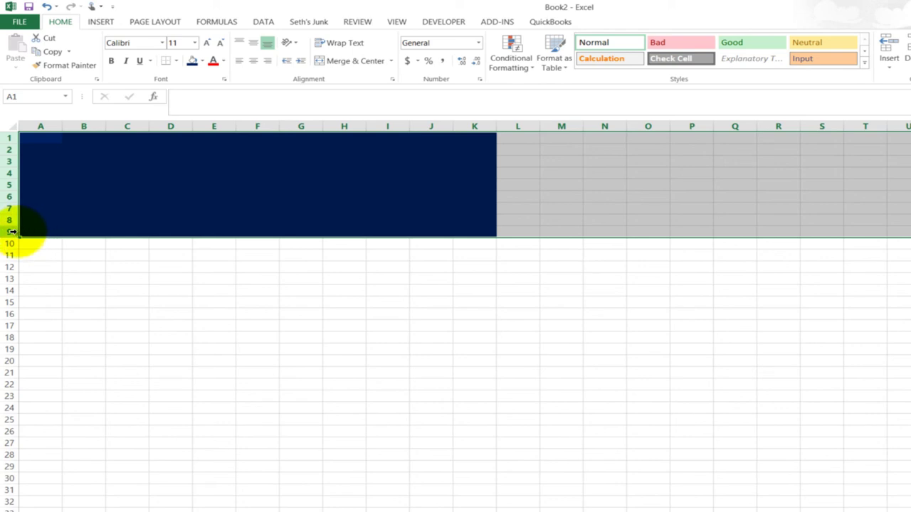
right_click(14, 232)
click(71, 377)
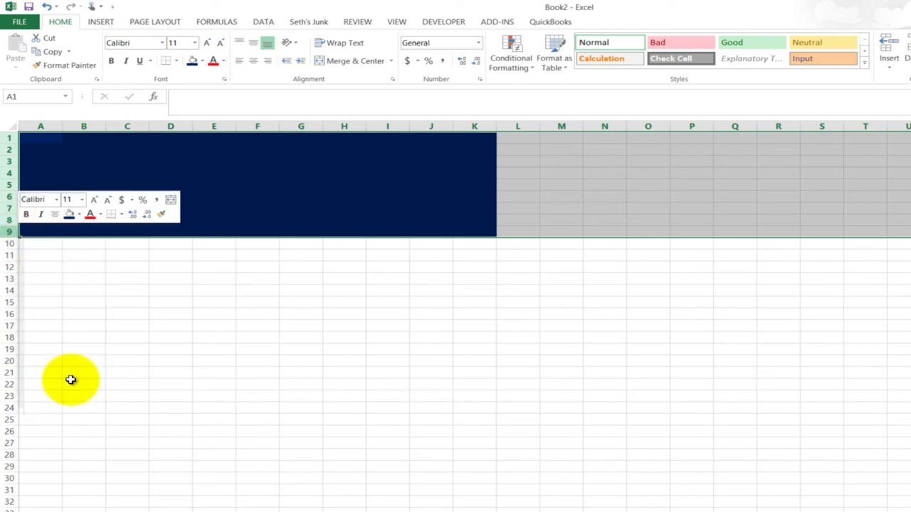
drag(79, 355, 145, 344)
click(139, 358)
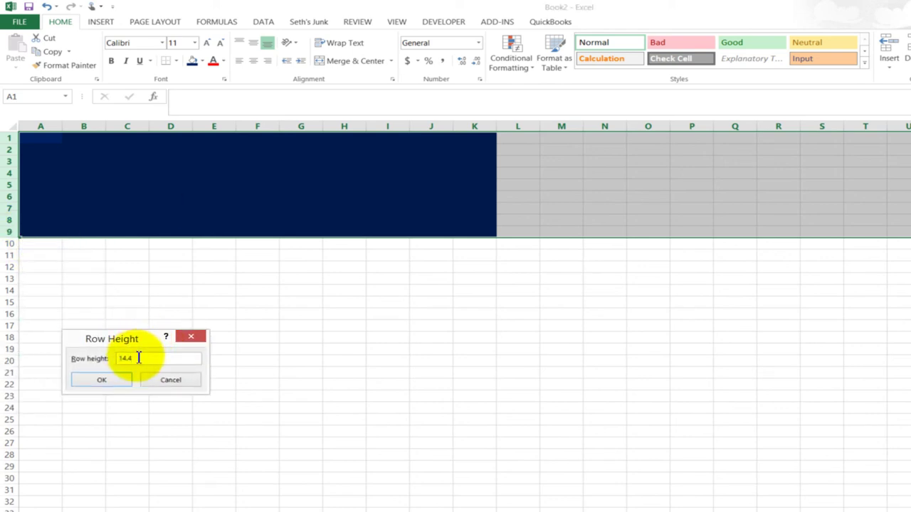
double_click(140, 358)
text(25)
key(Return)
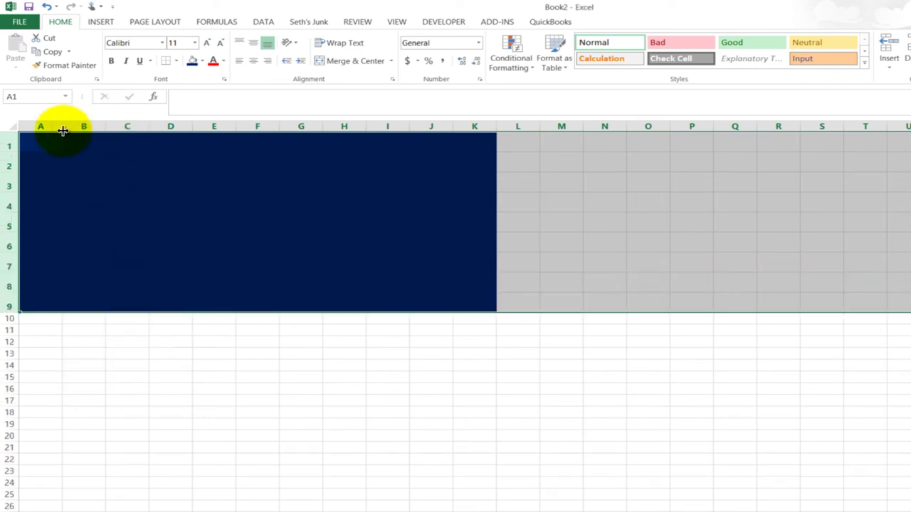
Step: Set columns A–K to width 4 and reselect the blue block A1:K9
drag(41, 126, 474, 126)
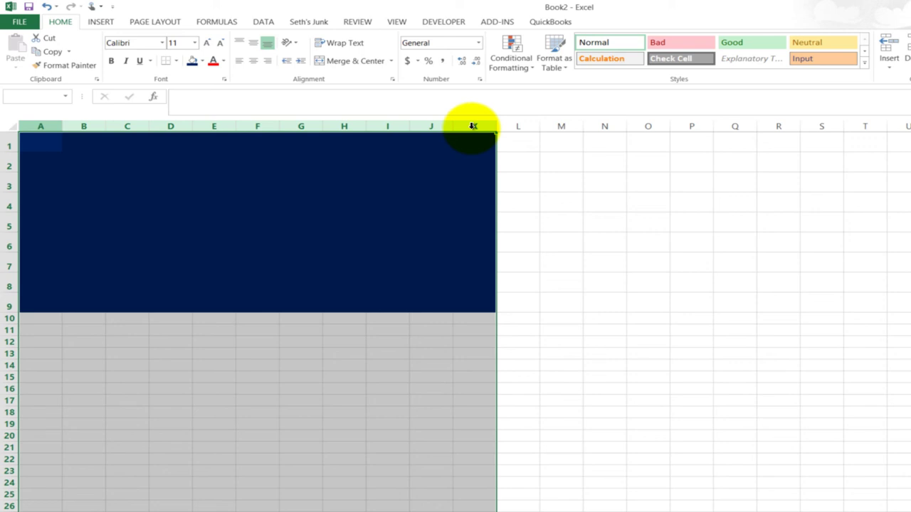
right_click(474, 126)
click(517, 273)
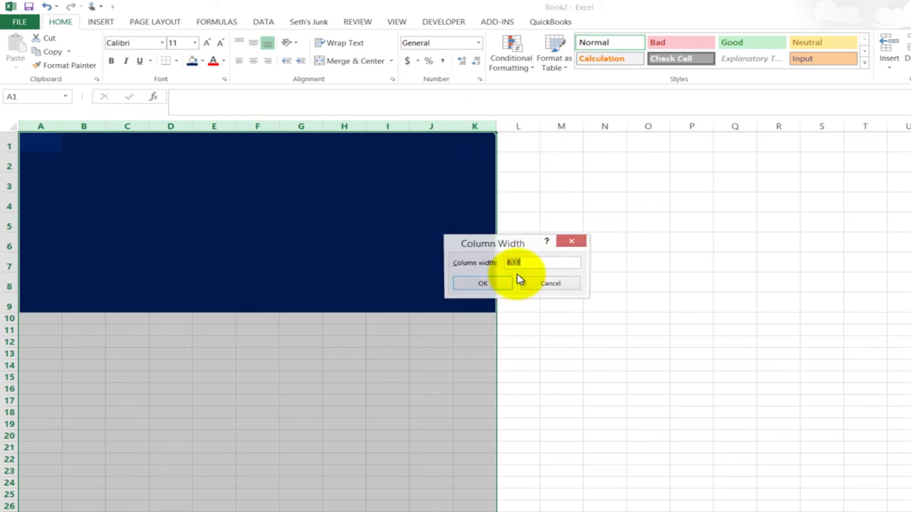
text(4)
key(Return)
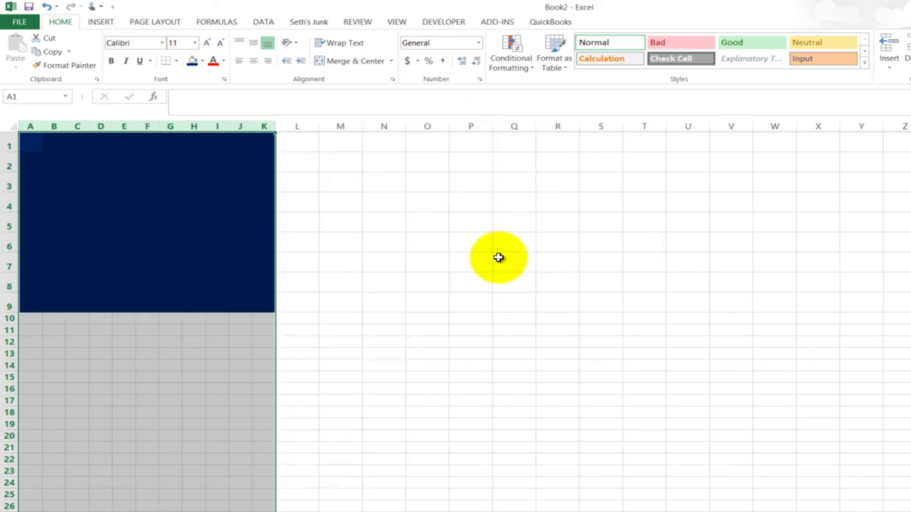
click(37, 138)
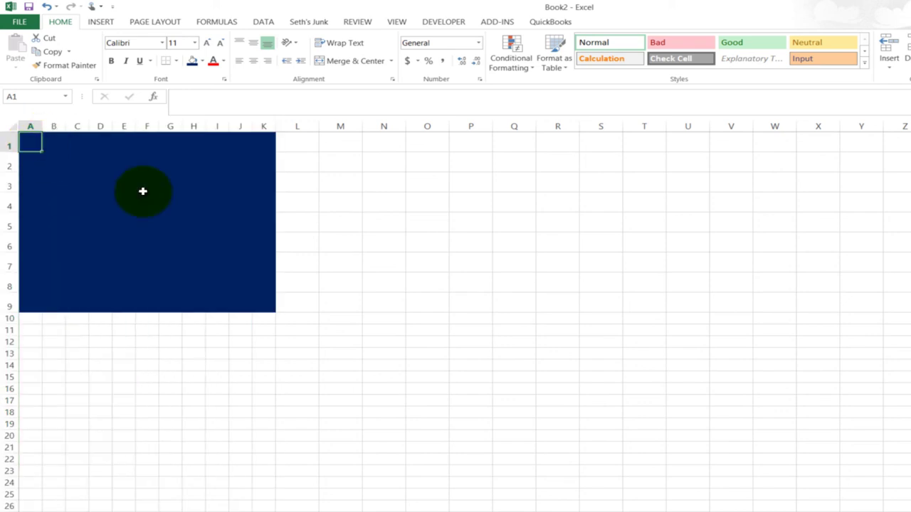
drag(271, 307, 271, 307)
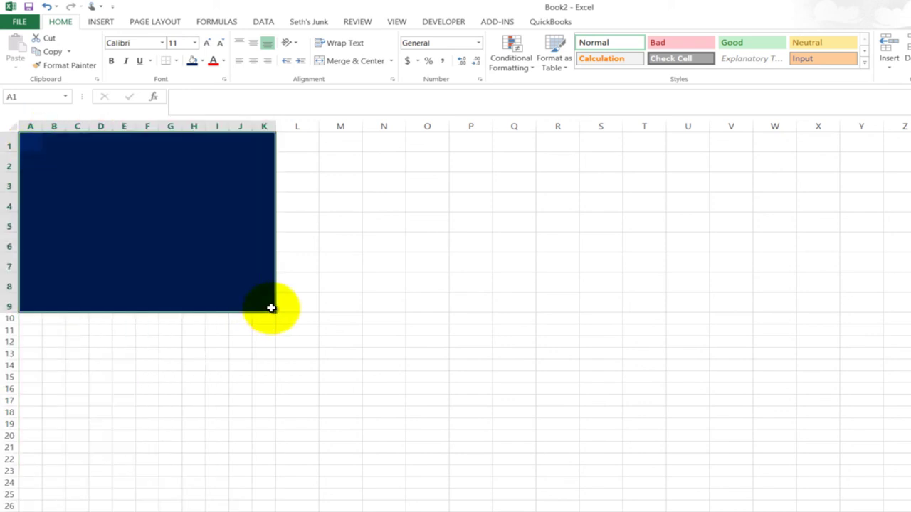
Step: Zoom to the selected A1:K9 blue block so it fills the window
click(397, 22)
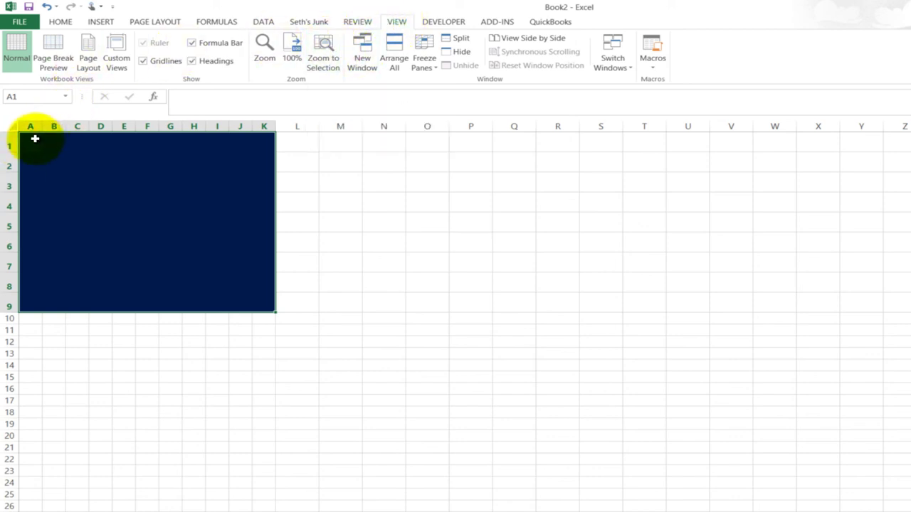
drag(35, 139, 262, 309)
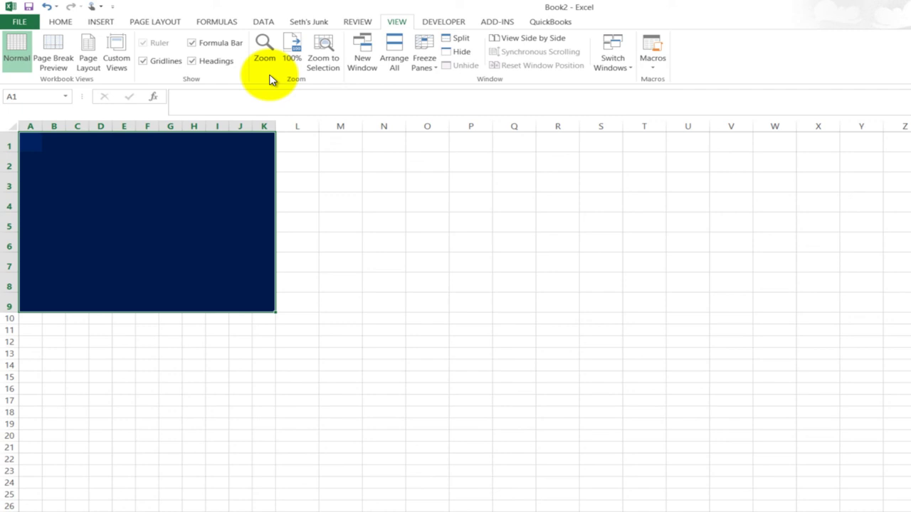
click(327, 46)
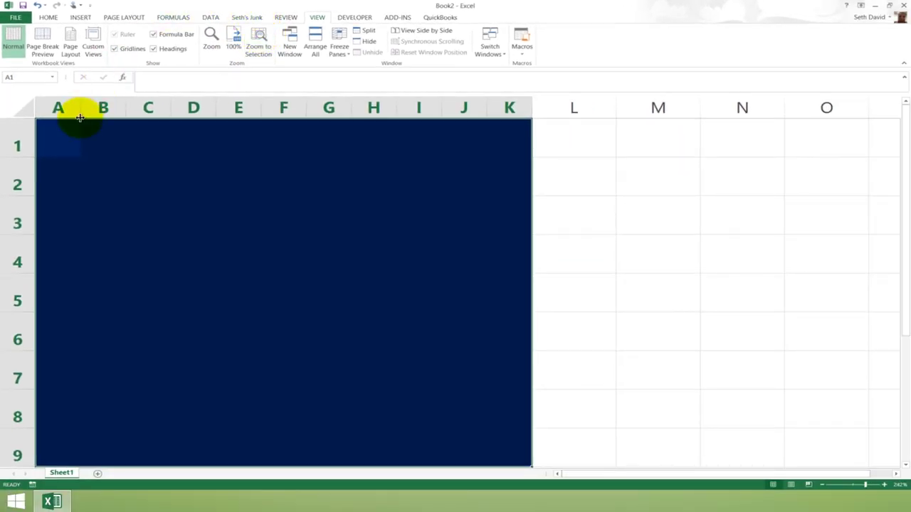
Step: With cell A1 selected, open the Insert Shapes gallery
click(57, 139)
click(93, 18)
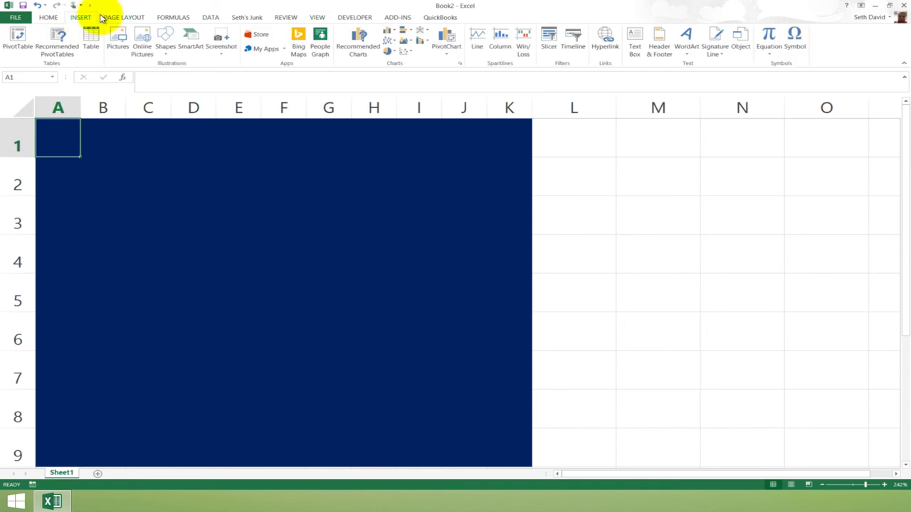
click(165, 44)
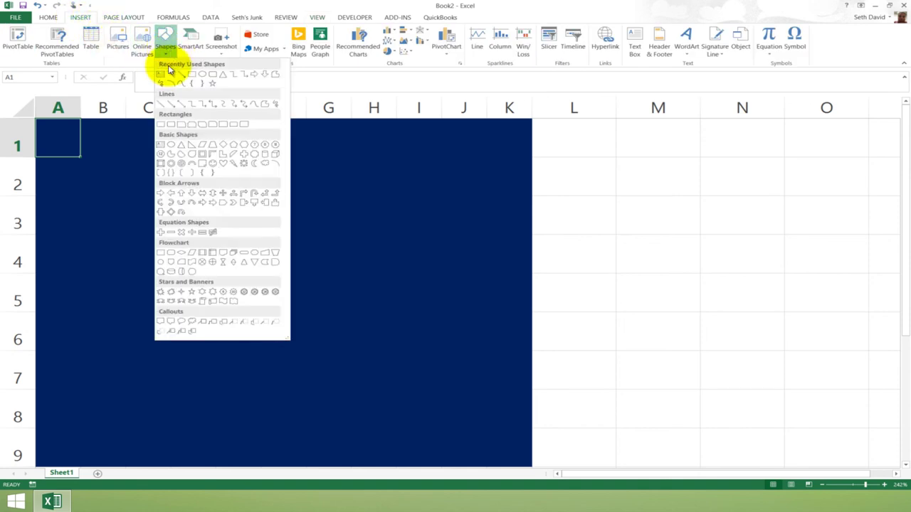
Step: Draw a 5-Point Star inside A1, fill it white and give it no outline
click(191, 294)
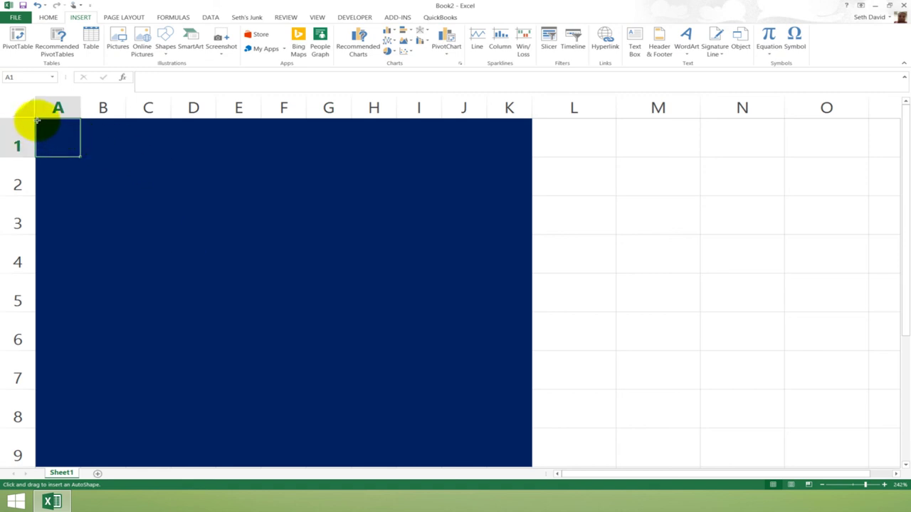
mouse_move(41, 126)
mouse_down()
mouse_move(74, 150)
mouse_move(60, 140)
mouse_up()
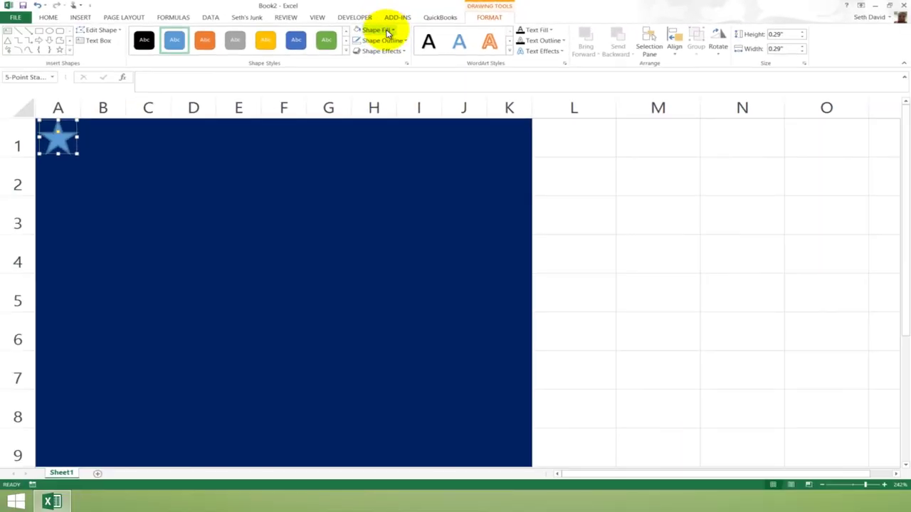
click(387, 33)
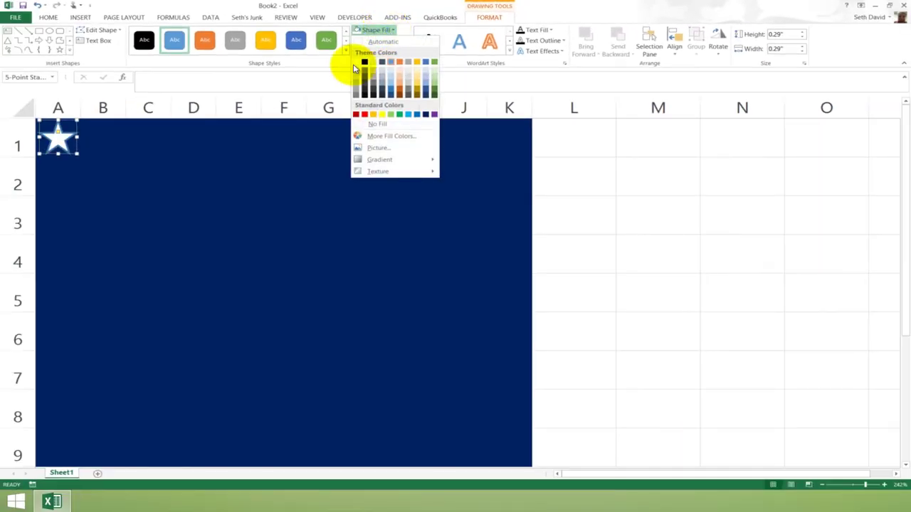
click(361, 60)
click(382, 40)
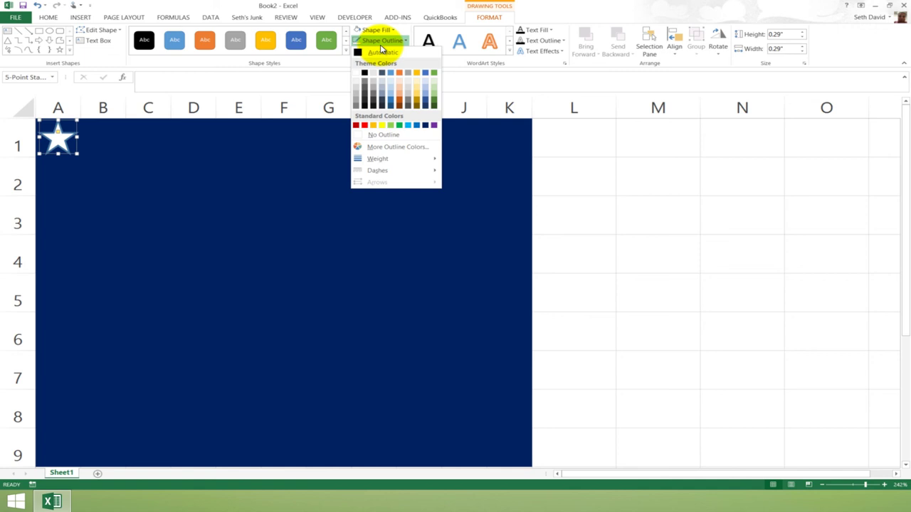
click(379, 134)
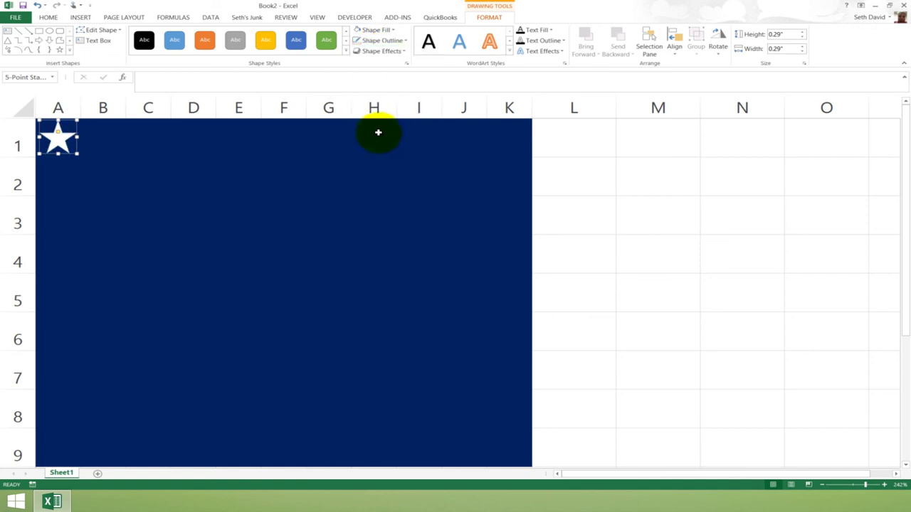
click(44, 175)
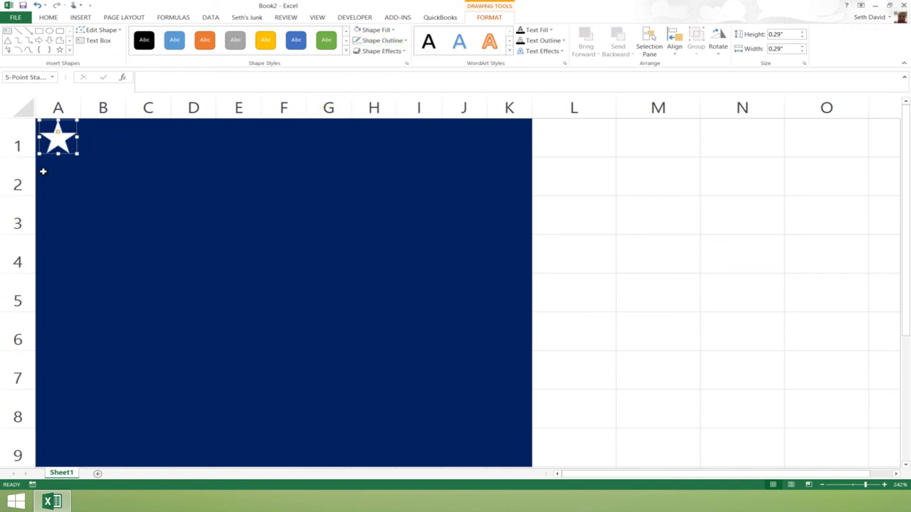
Step: Copy the A1 star into C1, E1, G1, I1 and K1
key(Up)
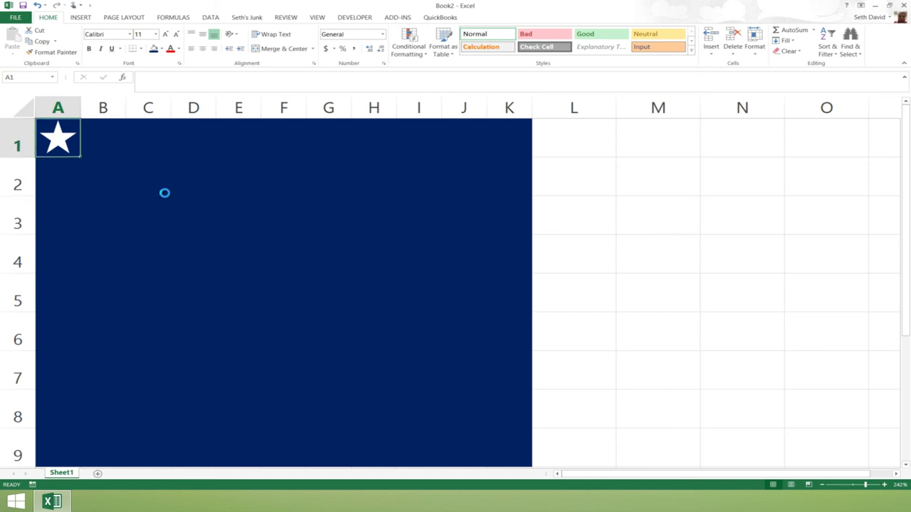
key(ctrl+c)
key(Right)
key(Right)
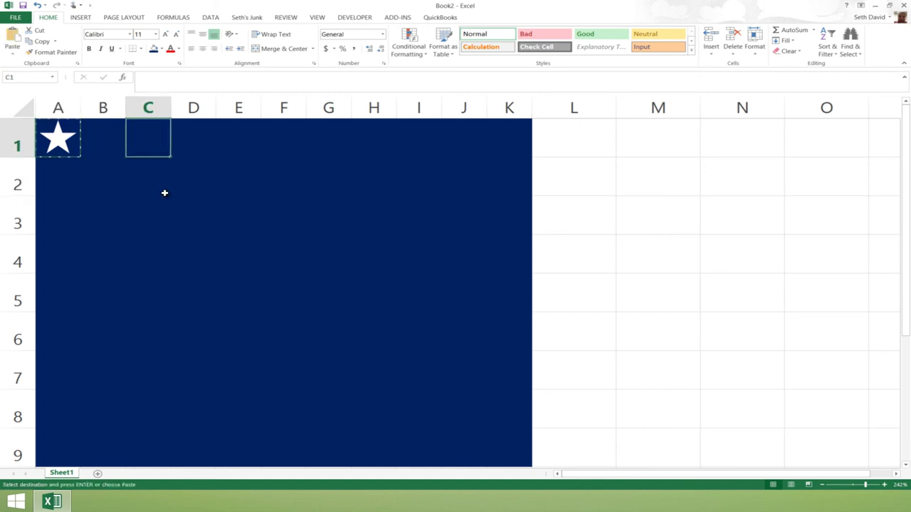
key(ctrl+v)
key(Right)
key(Right)
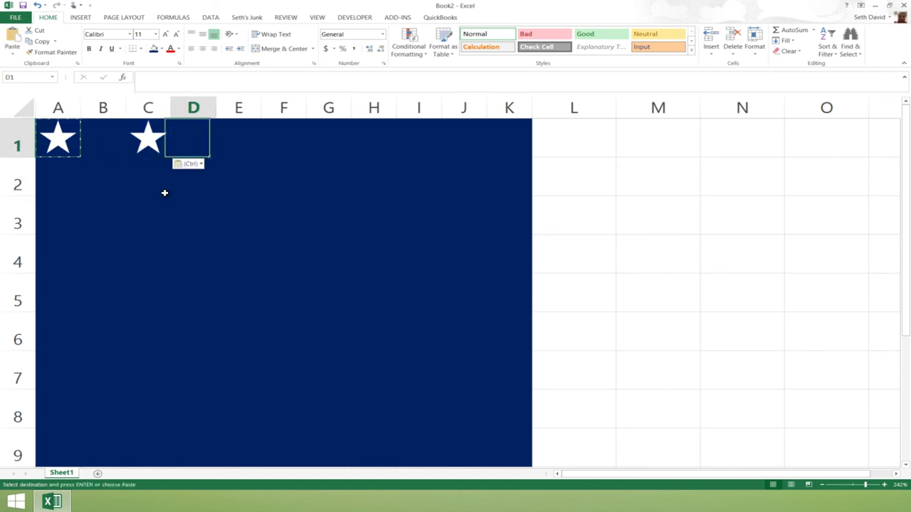
key(ctrl+v)
key(Right)
key(Right)
key(ctrl+v)
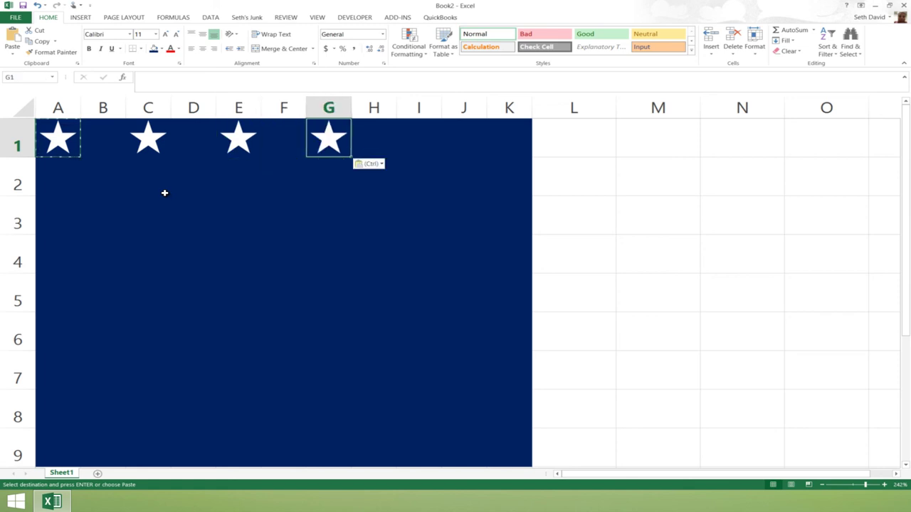
key(Right)
key(Right)
key(ctrl+v)
key(Right)
key(Right)
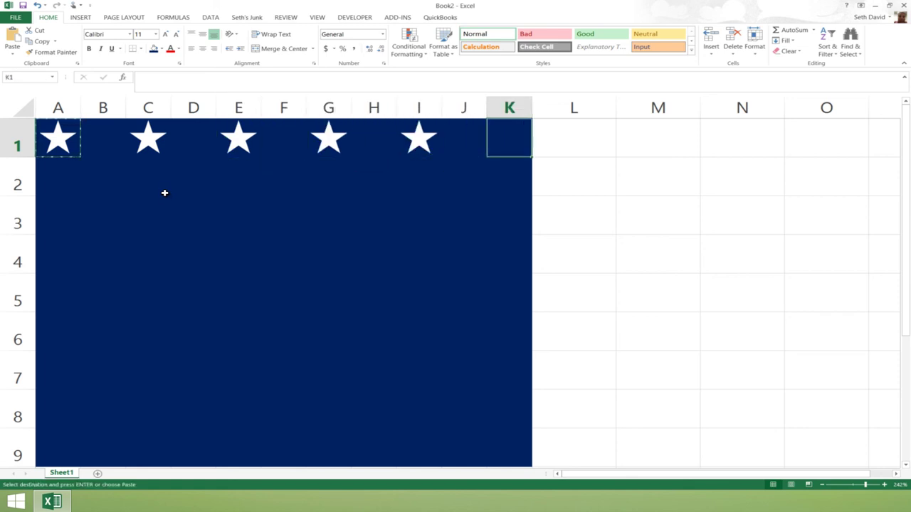
key(ctrl+v)
Step: Paste stars into B2, D2, F2, H2 and J2
key(ctrl+Home)
key(Down)
key(Right)
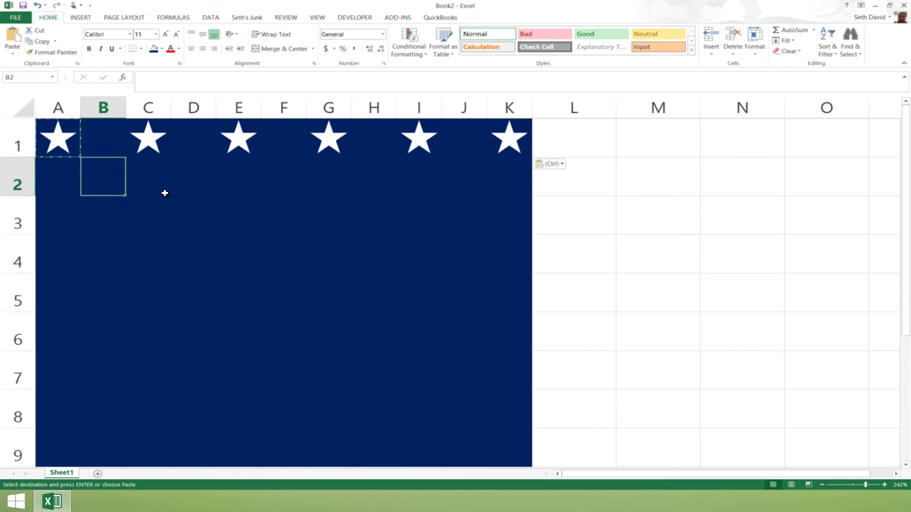
key(ctrl+v)
key(Right)
key(Right)
key(ctrl+v)
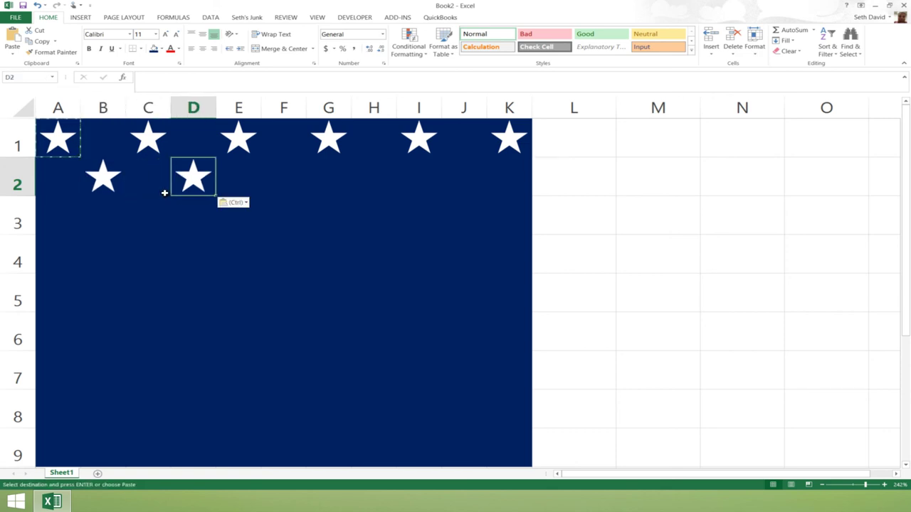
key(Right)
key(Right)
key(ctrl+v)
key(Right)
key(Right)
key(ctrl+v)
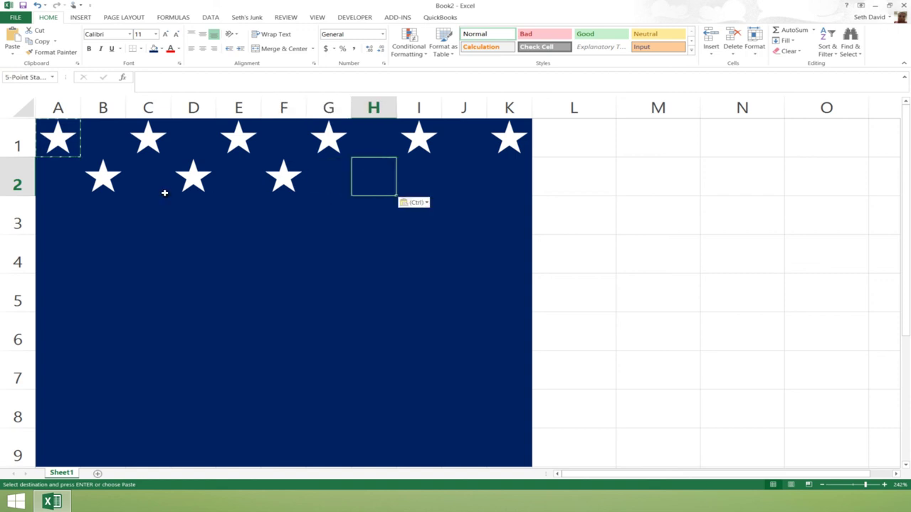
key(Right)
key(Right)
key(ctrl+v)
Step: Copy the two star rows A1:K2 into rows 3–4, 5–6 and 7–8
key(Up)
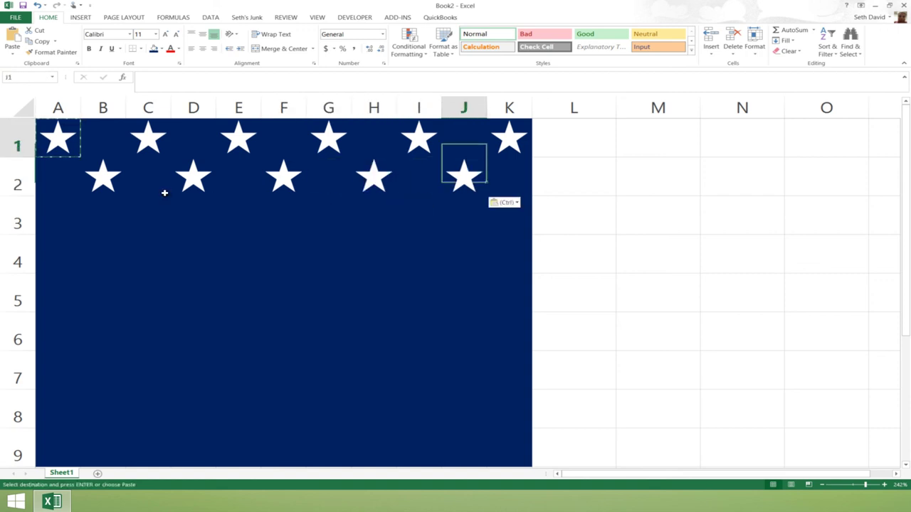
key(Left)
key(Left)
key(Left)
key(Left)
key(Left)
key(Left)
key(Left)
key(Left)
key(Left)
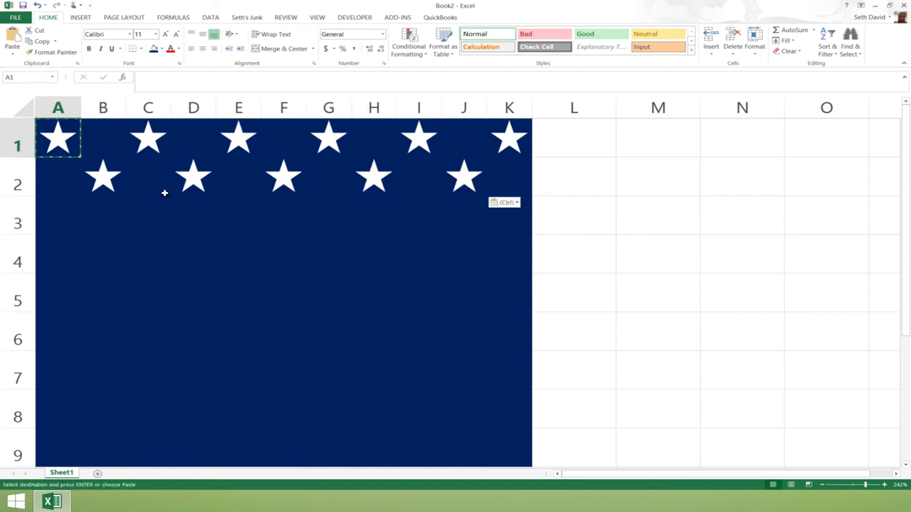
key(shift+Right)
key(shift+Right)
key(shift+Right)
key(shift+Right)
key(shift+Right)
key(shift+Right)
key(shift+Right)
key(shift+Right)
key(shift+Right)
key(shift+Right)
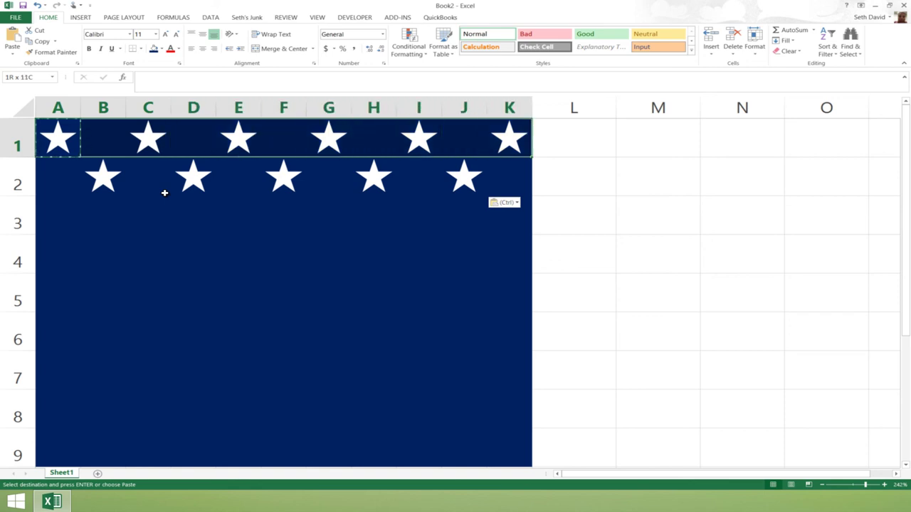
key(shift+Down)
key(ctrl+c)
key(Down)
key(Down)
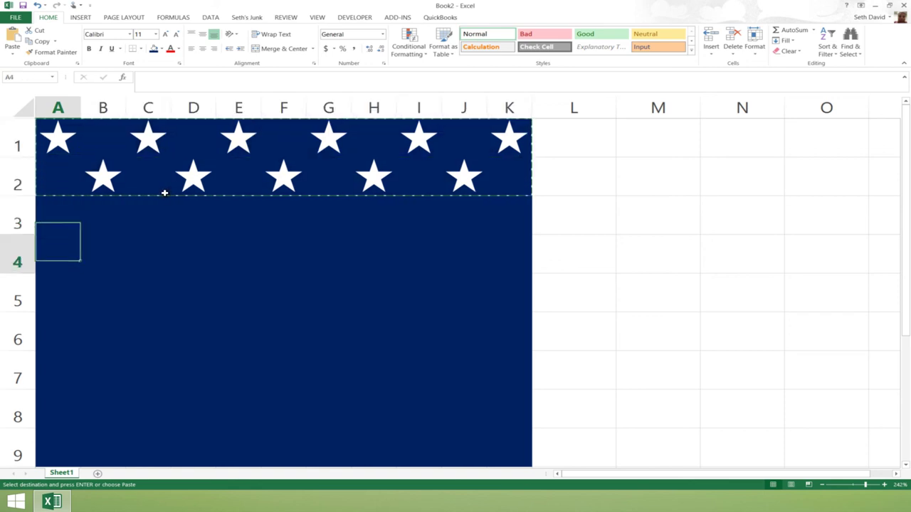
key(ctrl+v)
key(Down)
key(Down)
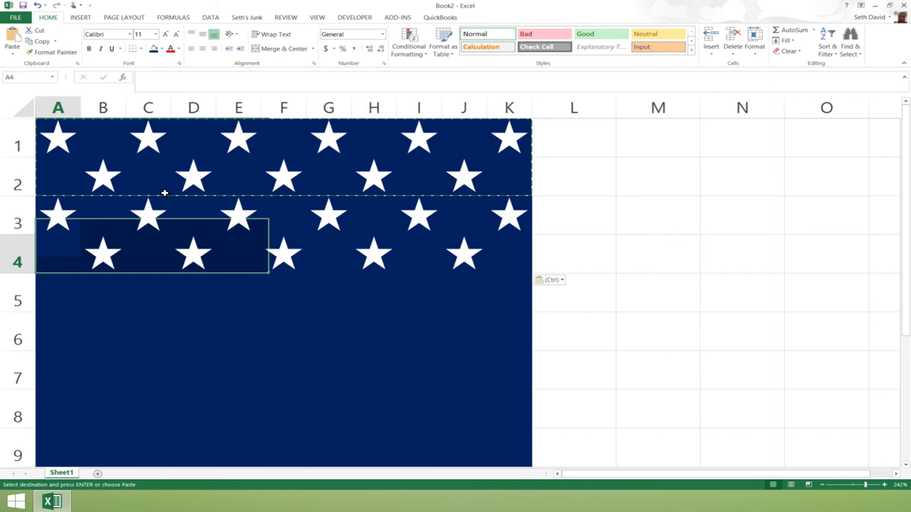
key(ctrl+v)
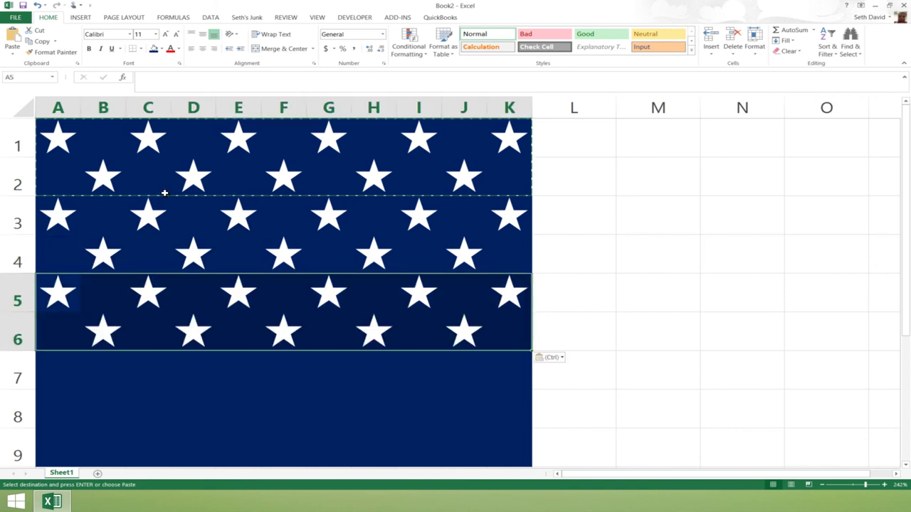
key(Down)
key(Down)
key(Down)
key(Up)
key(ctrl+v)
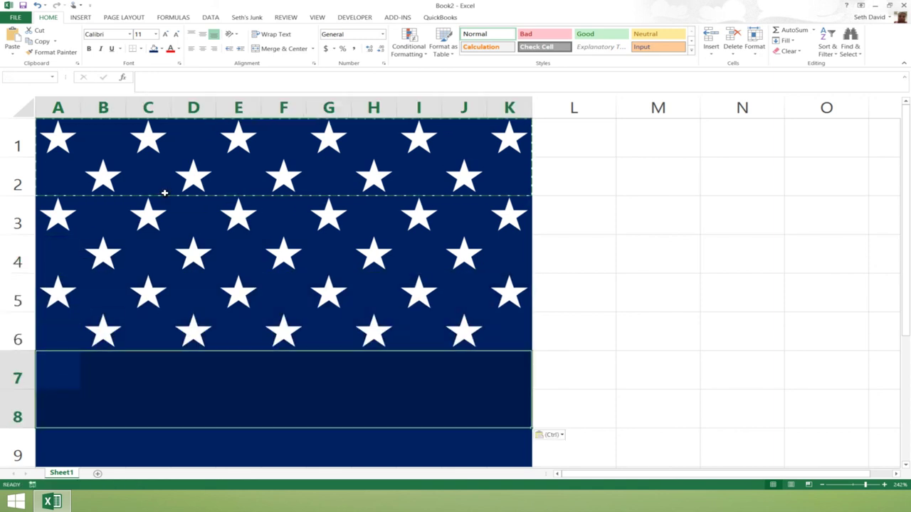
Step: Copy the star row A7:K7 into row 9 to complete the field
key(Left)
key(shift+Right)
key(shift+Right)
key(shift+Right)
key(shift+Right)
key(shift+Right)
key(shift+Right)
key(shift+Right)
key(shift+Right)
key(shift+Right)
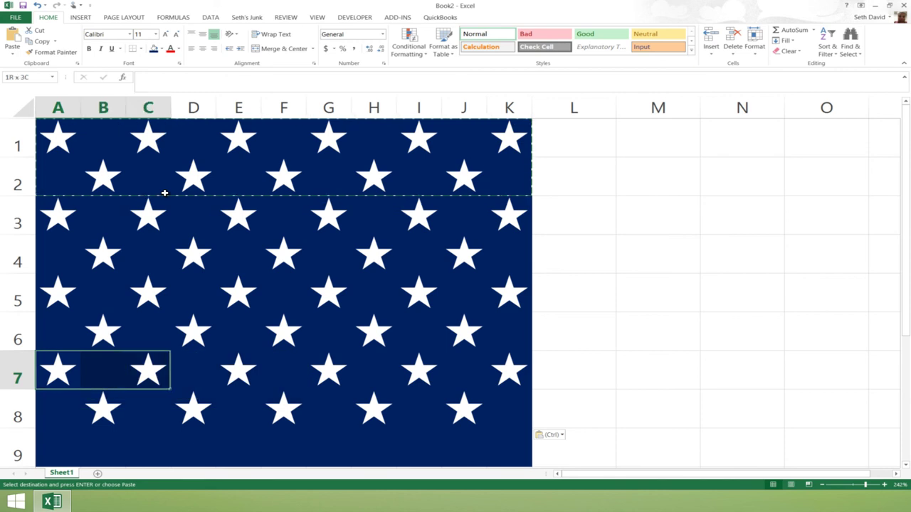
key(shift+Right)
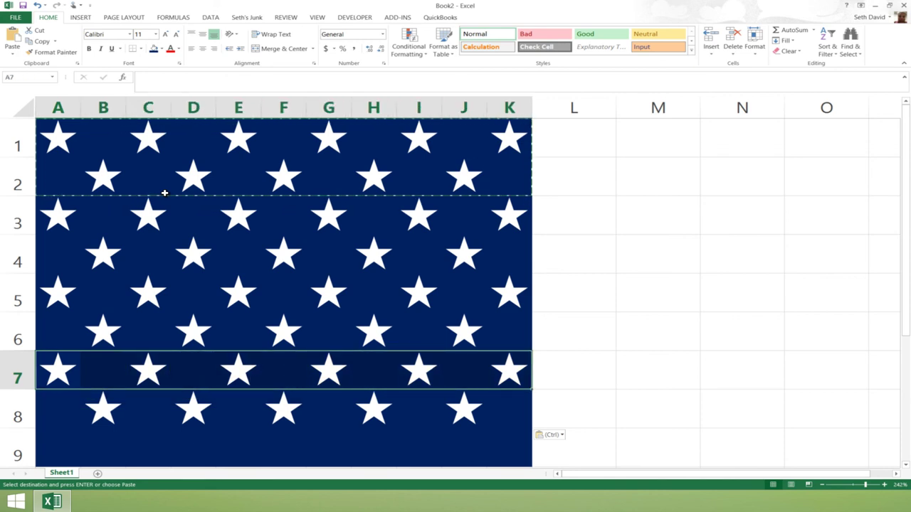
key(ctrl+c)
key(Down)
key(Down)
key(Down)
key(Down)
key(Up)
key(Up)
key(Up)
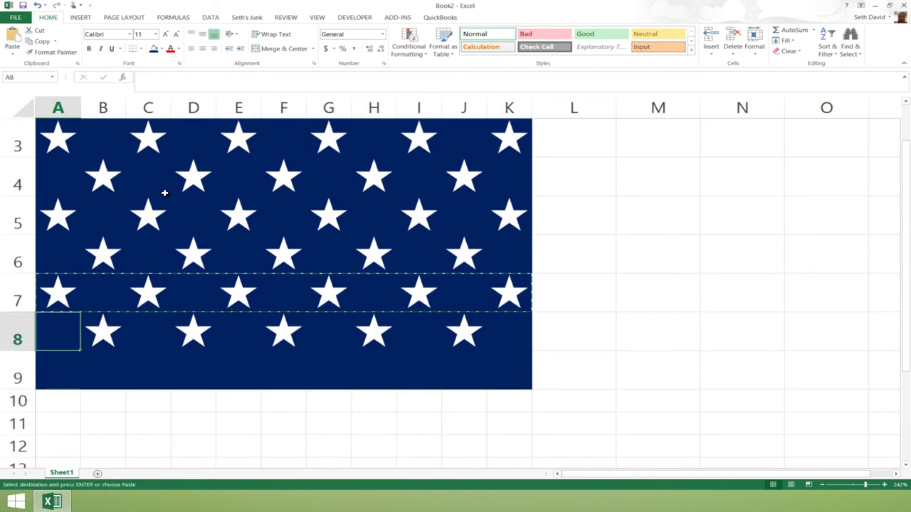
key(Down)
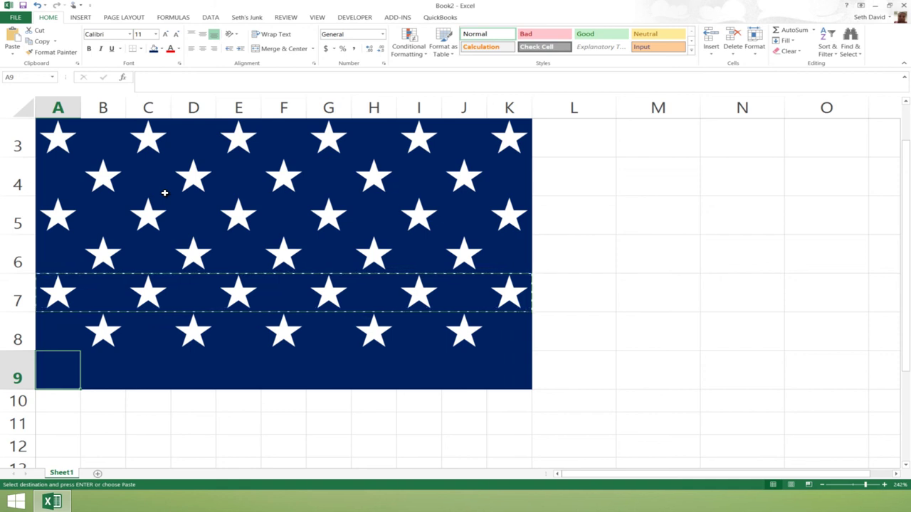
key(Up)
key(Up)
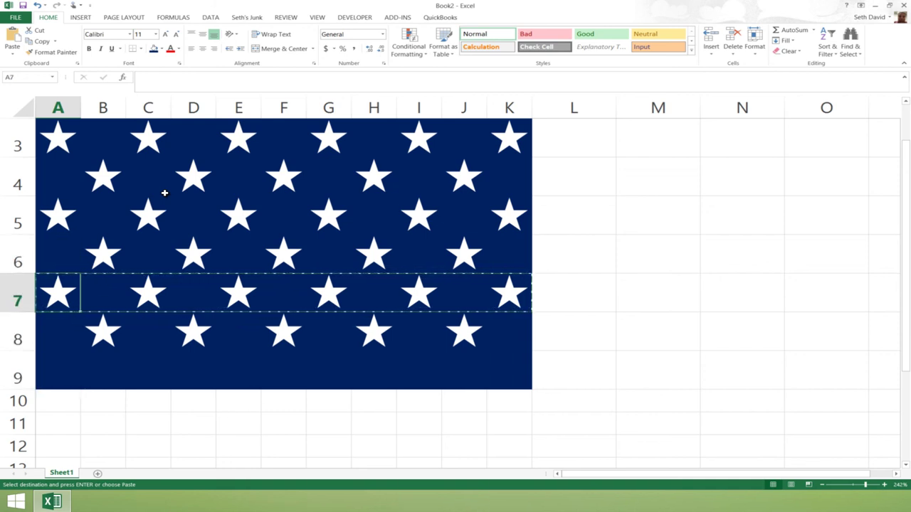
key(Right)
key(Left)
key(Down)
key(Down)
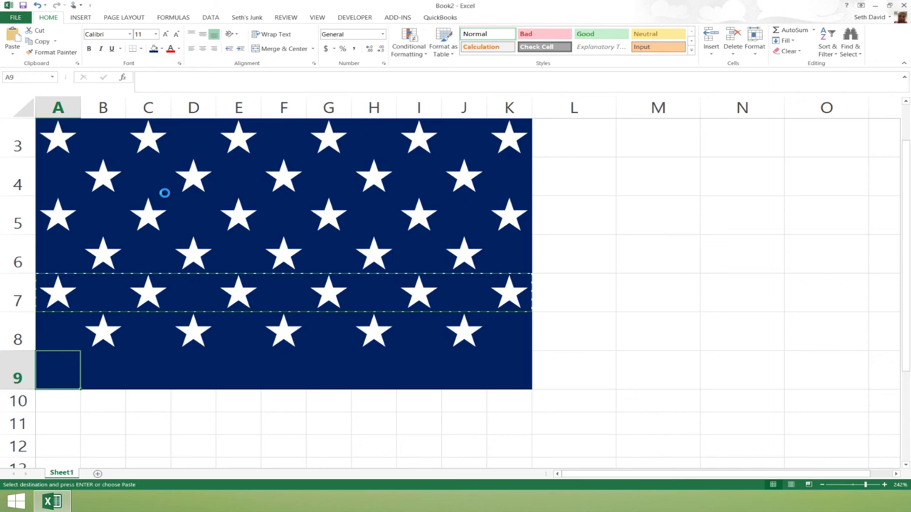
key(ctrl+v)
key(Right)
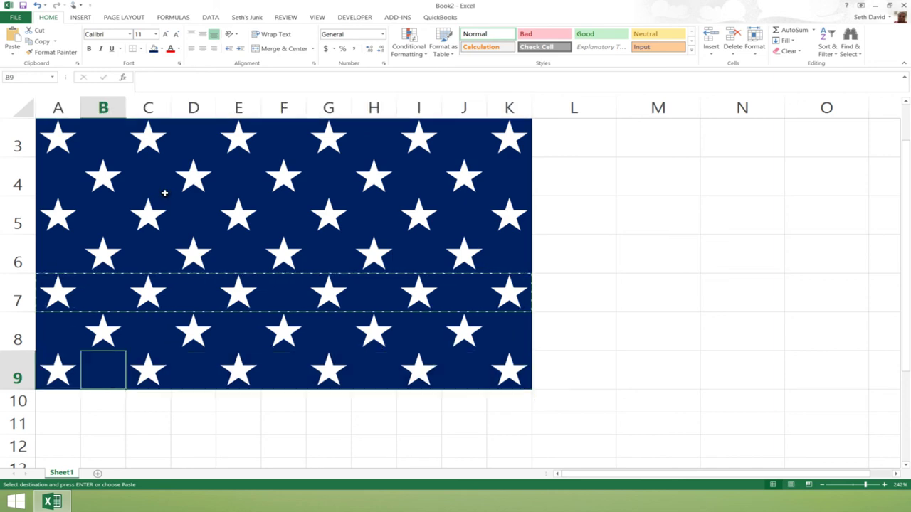
key(ctrl+Up)
key(Left)
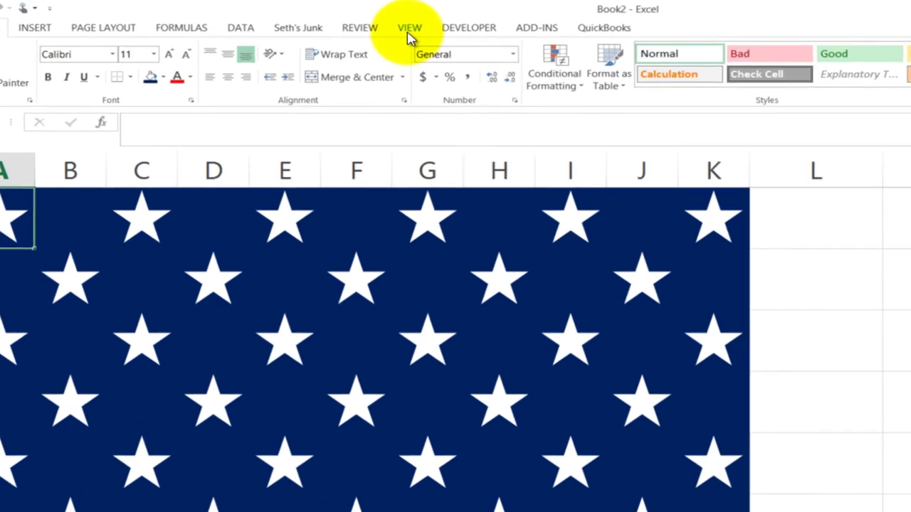
Step: Set the sheet zoom to 100% and select cell L1 beside the canton
click(317, 20)
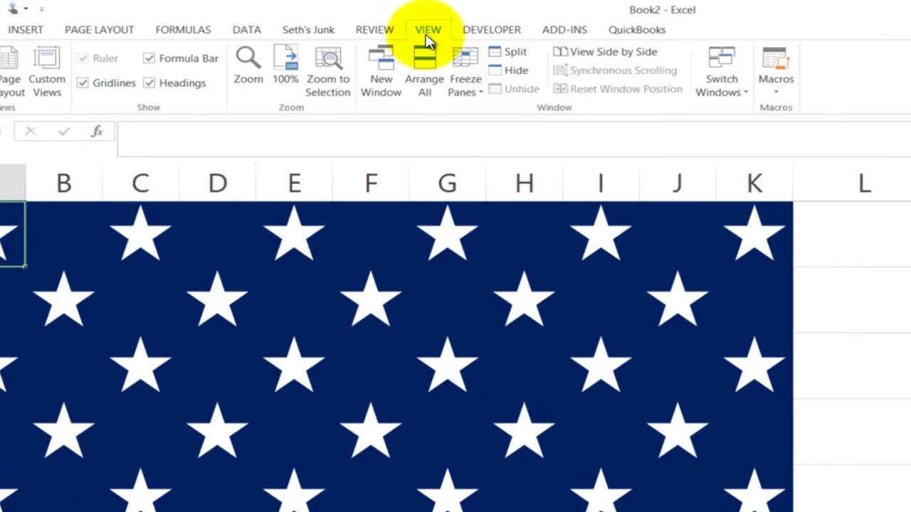
click(285, 68)
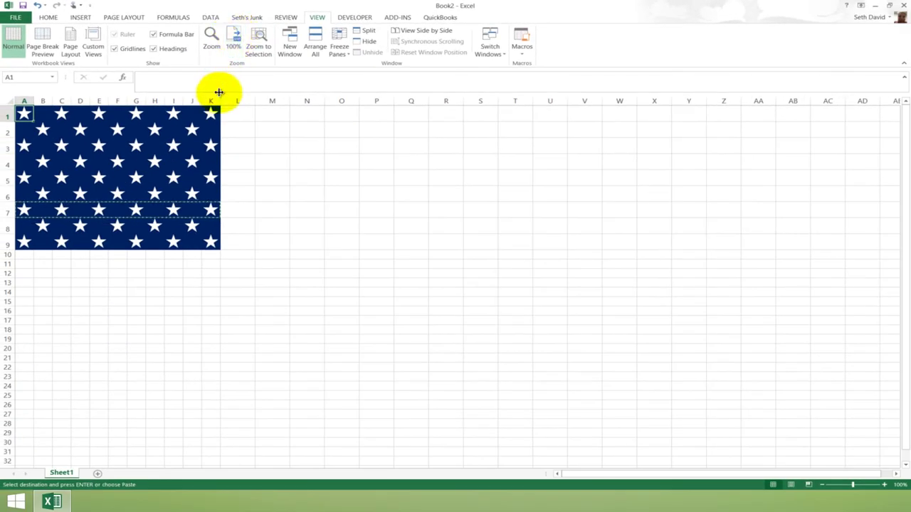
click(281, 166)
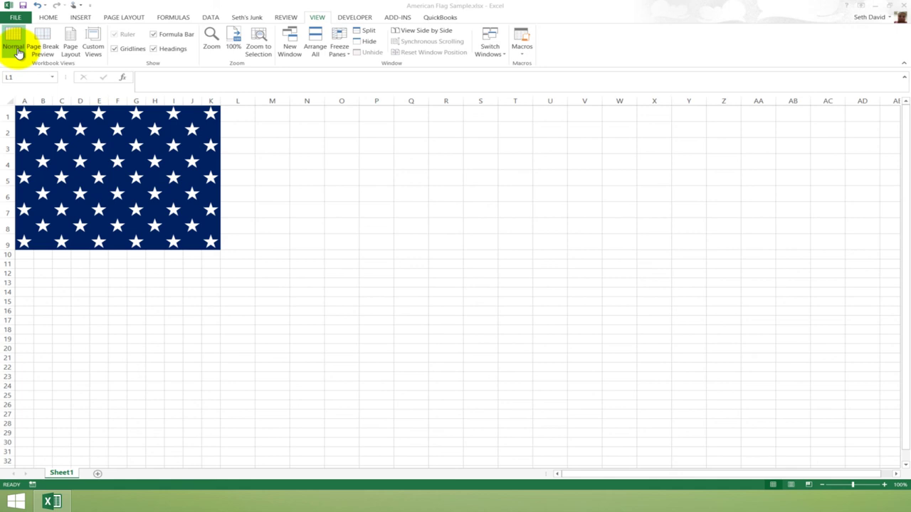
click(398, 4)
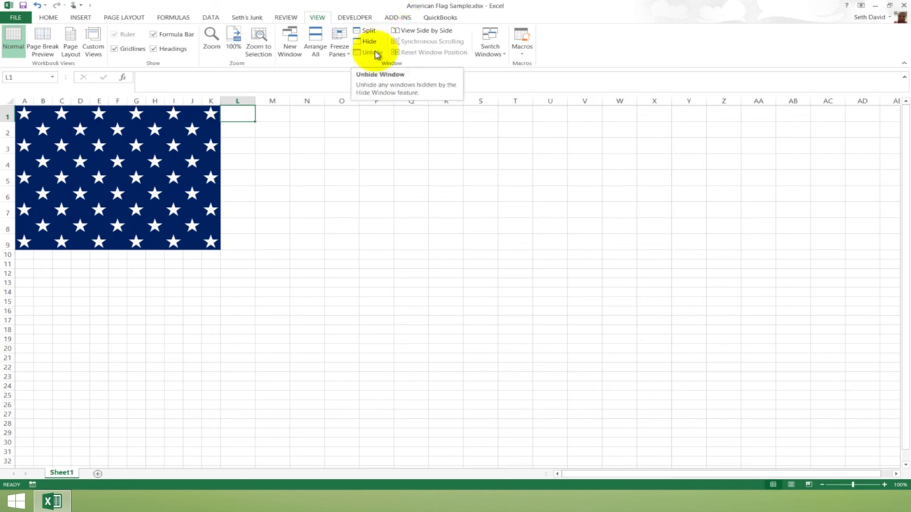
click(52, 18)
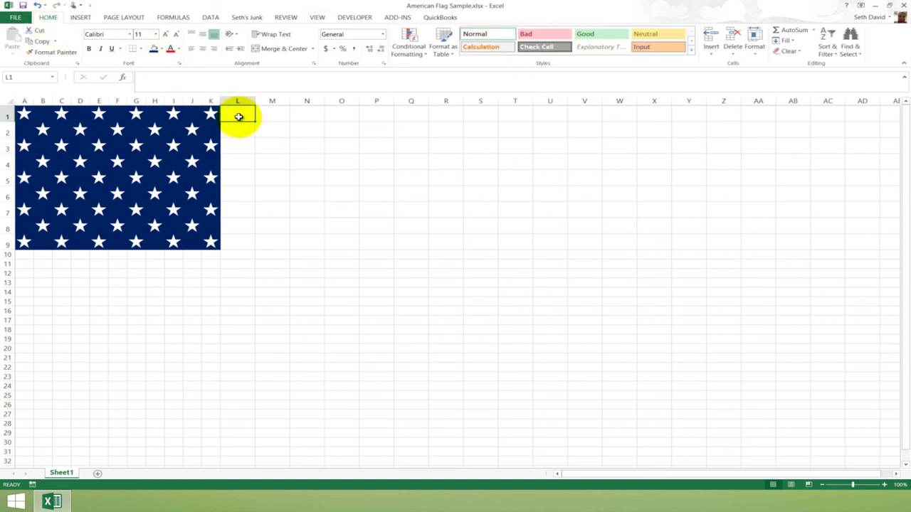
Step: Fill L1:R1 dark red and L2:R2 white as the first stripe pair
drag(239, 116, 435, 104)
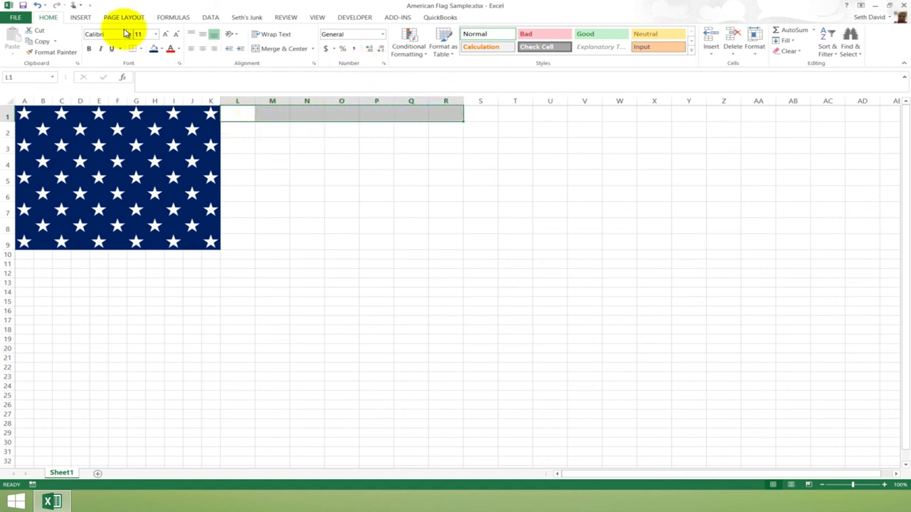
click(163, 50)
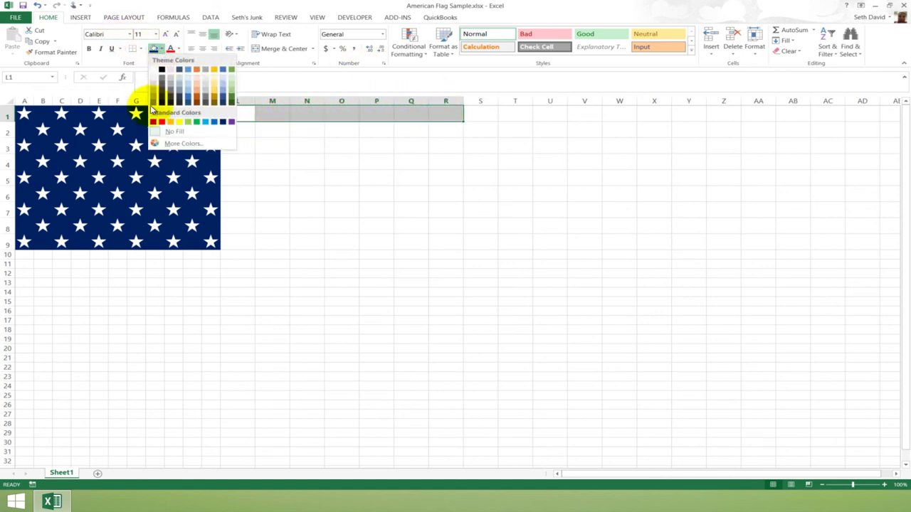
click(154, 121)
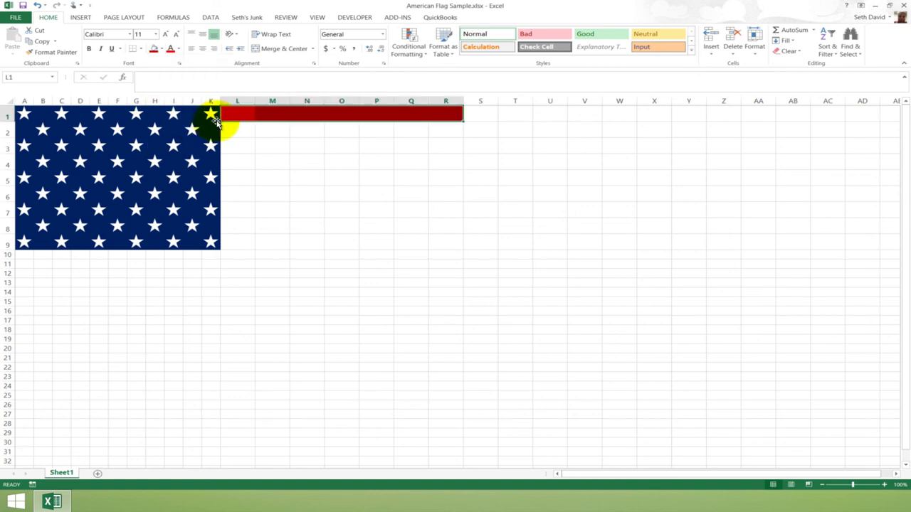
drag(234, 133, 445, 130)
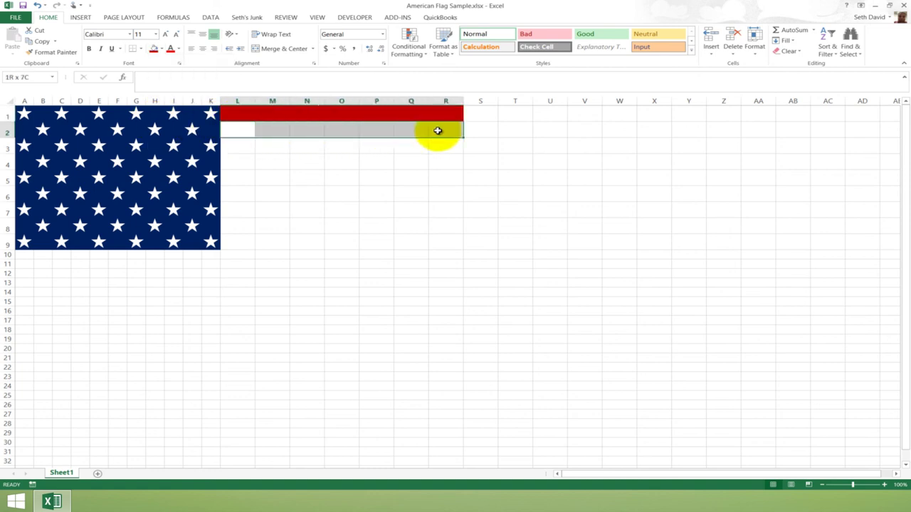
click(162, 50)
click(161, 48)
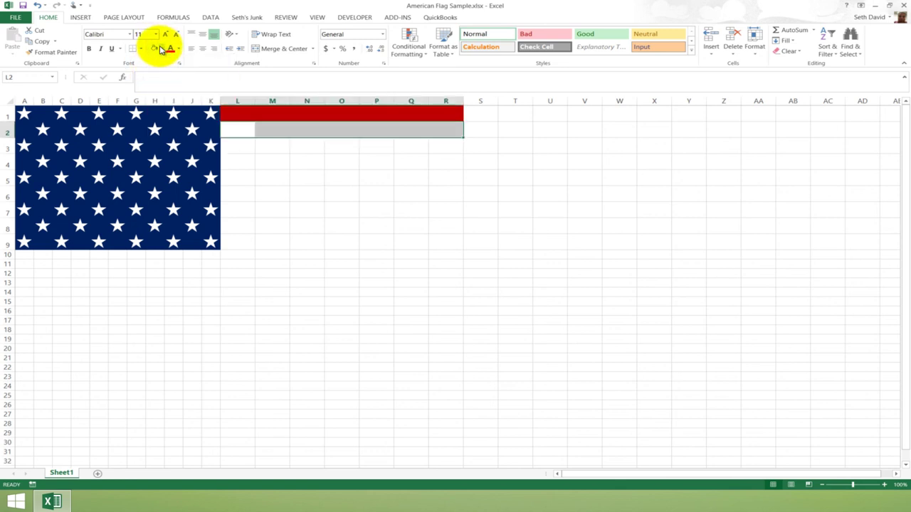
Step: Copy the stripe pair L1:R2 into rows 3–4, 5–6 and 7–8
click(235, 114)
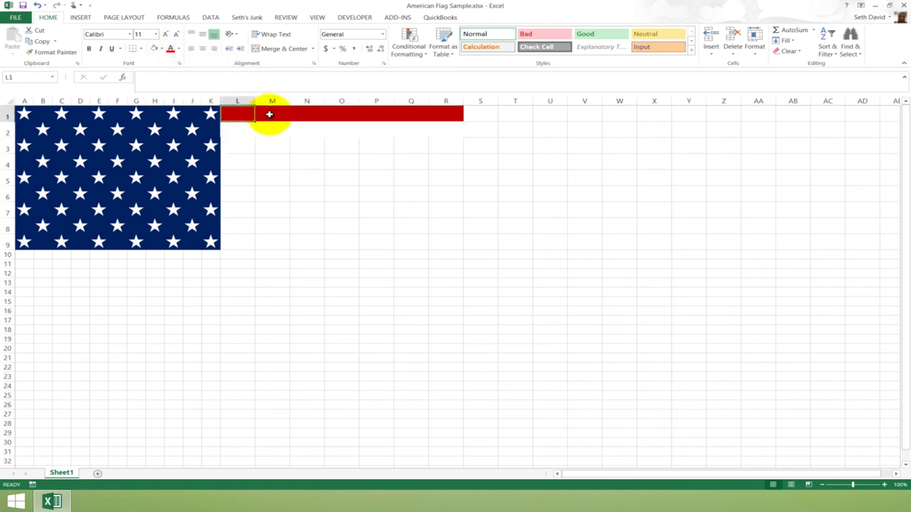
drag(268, 114, 450, 126)
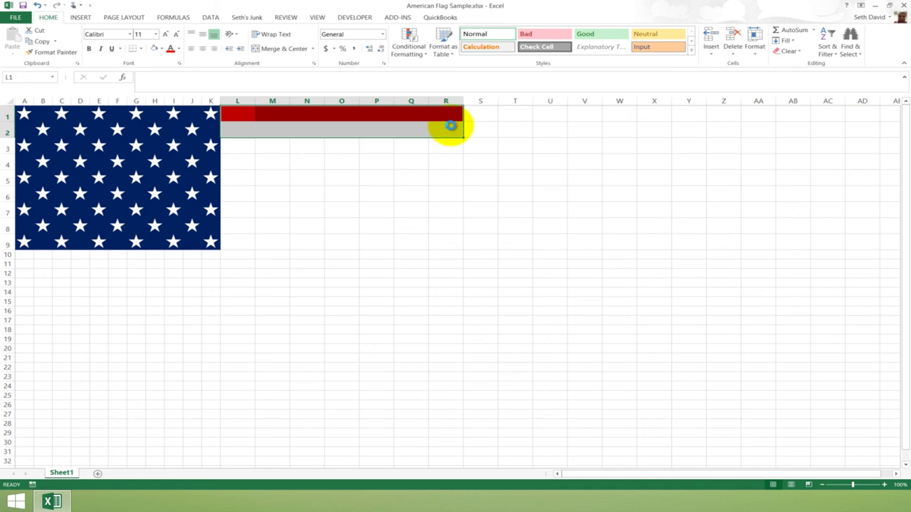
key(ctrl+c)
key(Down)
key(Down)
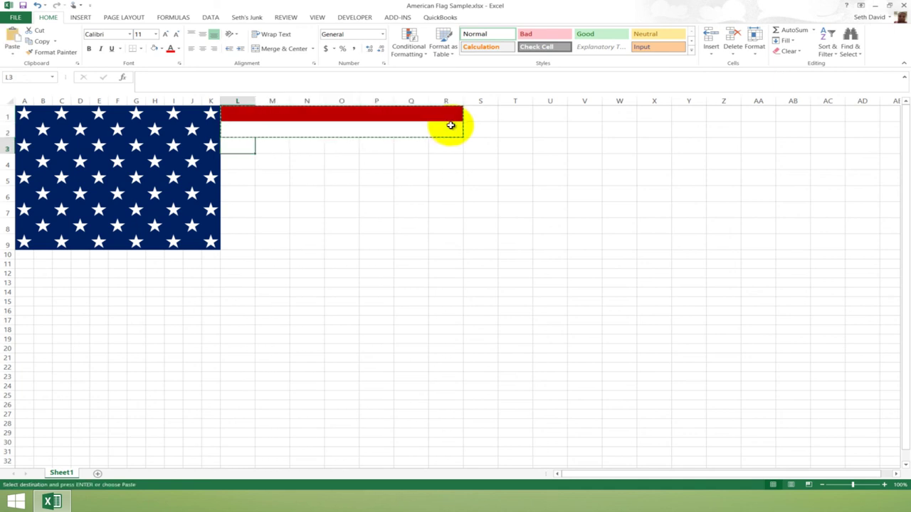
key(ctrl+v)
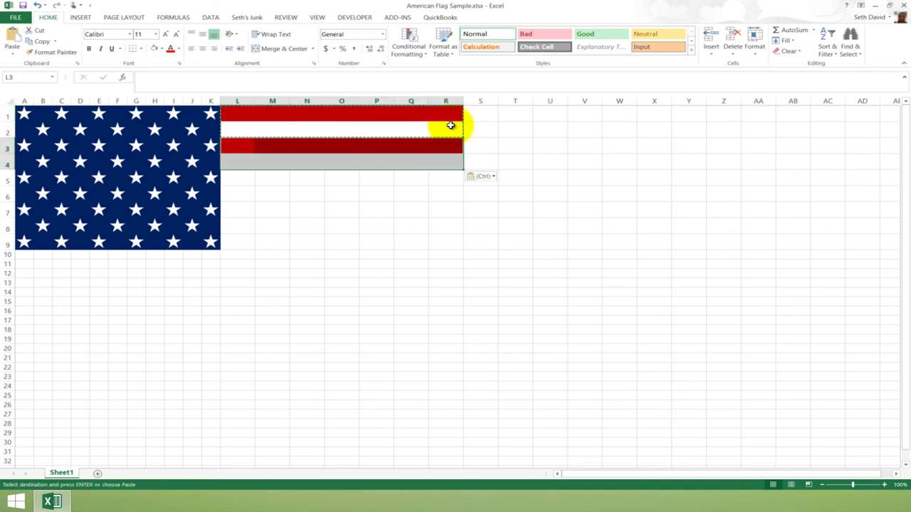
key(Down)
key(Down)
key(ctrl+v)
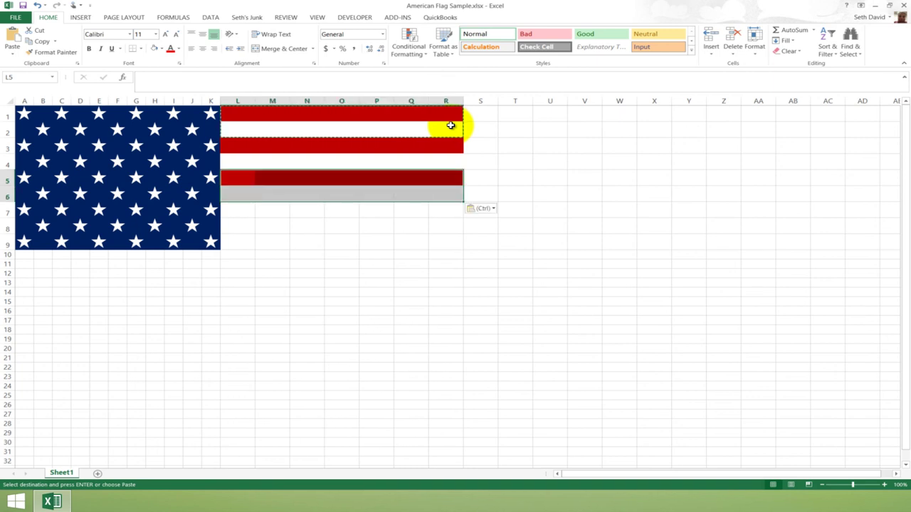
key(Down)
key(Down)
key(ctrl+v)
Step: Copy the red row 7 stripe into L9:R9
drag(237, 209, 448, 209)
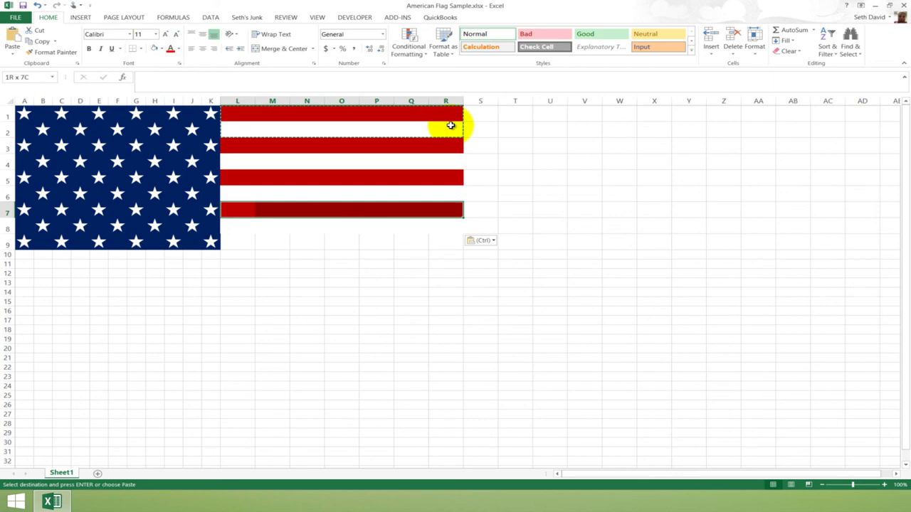
key(ctrl+c)
key(Down)
key(Down)
key(ctrl+v)
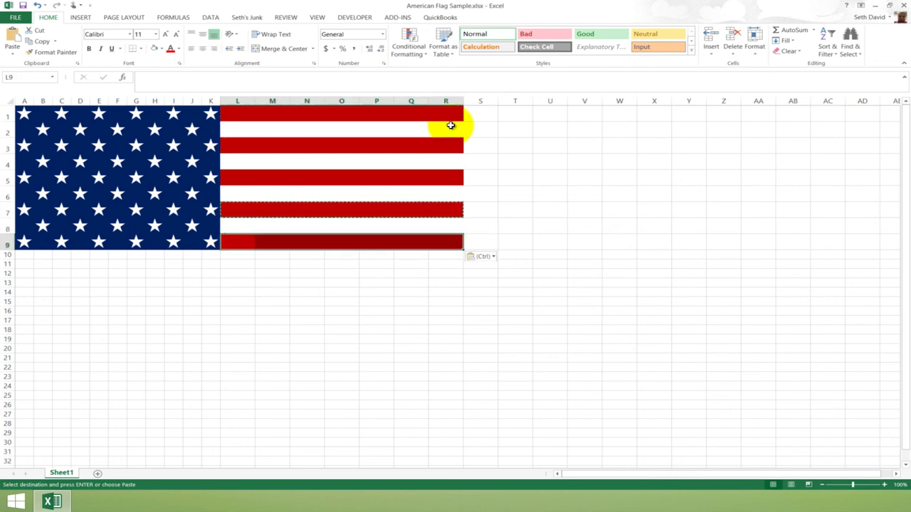
key(Left)
key(shift+Right)
key(shift+Right)
key(shift+Left)
key(shift+Left)
key(Right)
key(Up)
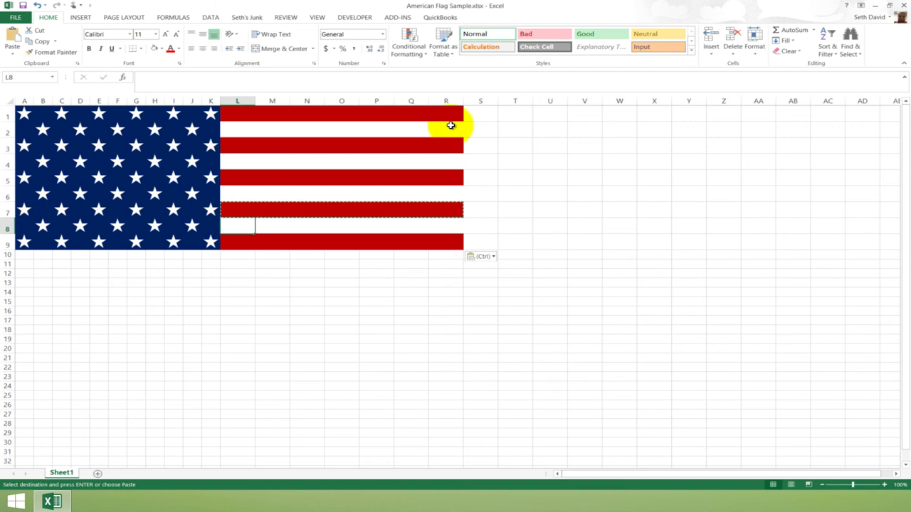
Step: Copy the white stripe cell L8 and select from A10 down toward row 15
key(ctrl+Up)
key(Down)
key(Down)
key(Down)
key(Down)
key(Down)
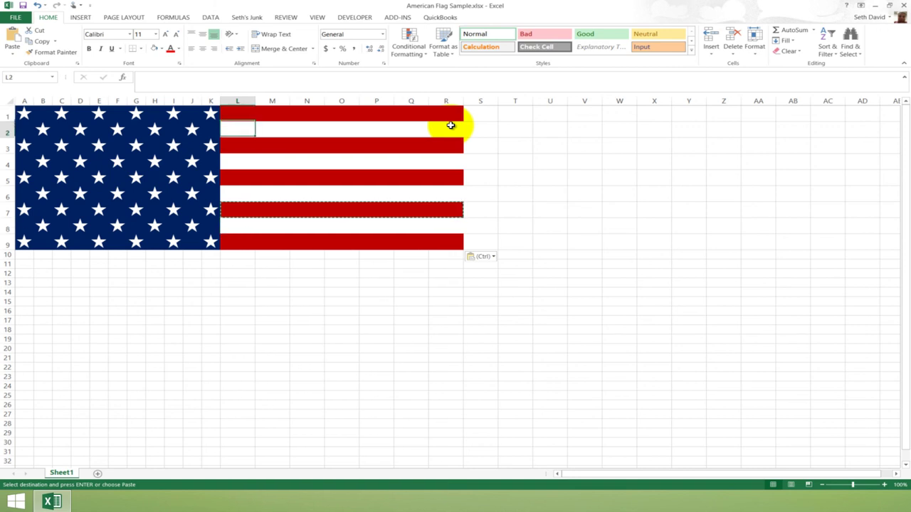
key(Down)
key(Down)
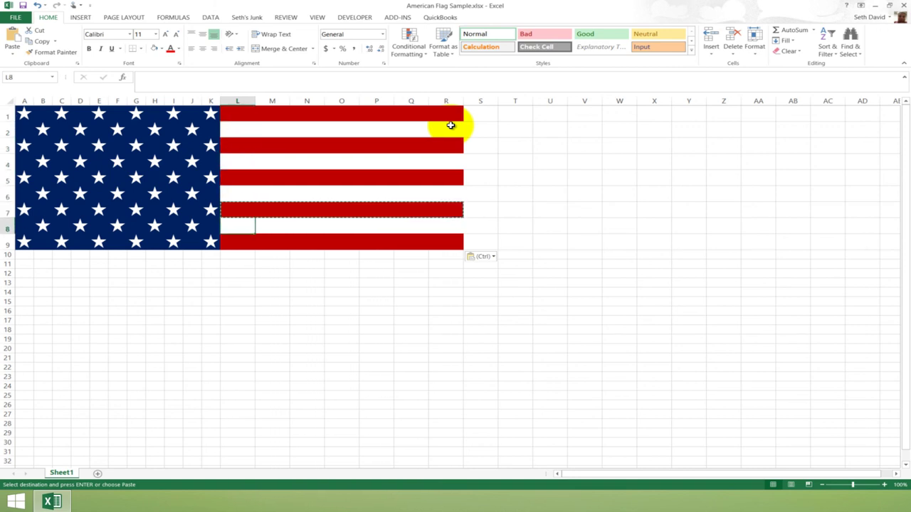
key(shift+Right)
key(shift+Right)
key(shift+Right)
key(shift+Right)
key(shift+Right)
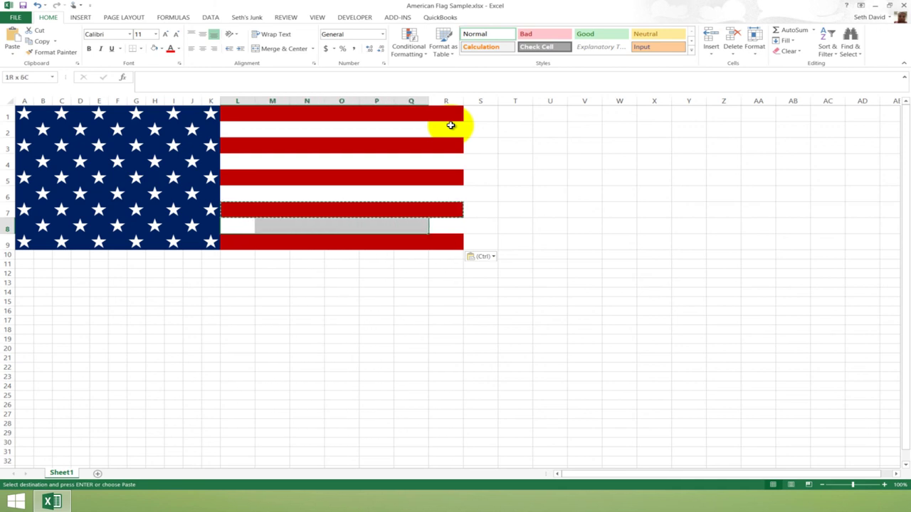
key(shift+Left)
key(shift+Left)
key(shift+Left)
key(shift+Left)
key(shift+Left)
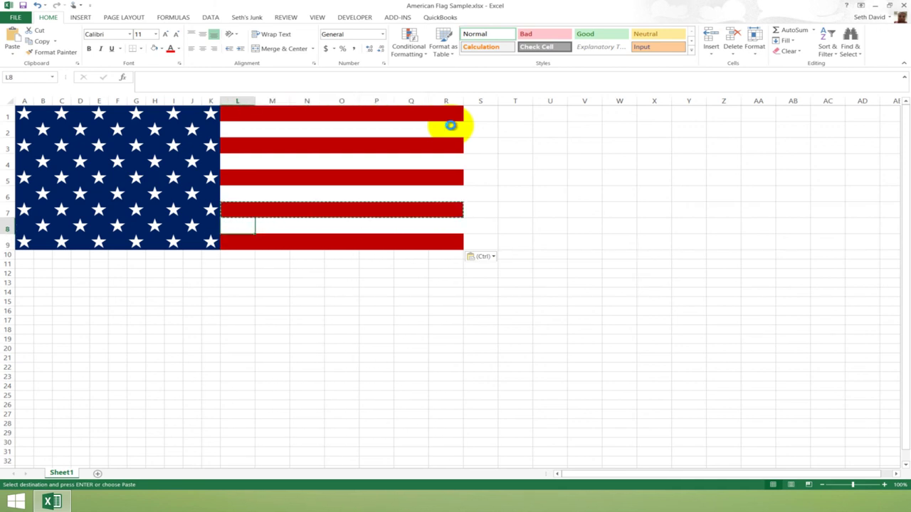
key(ctrl+c)
key(Down)
key(Down)
key(Home)
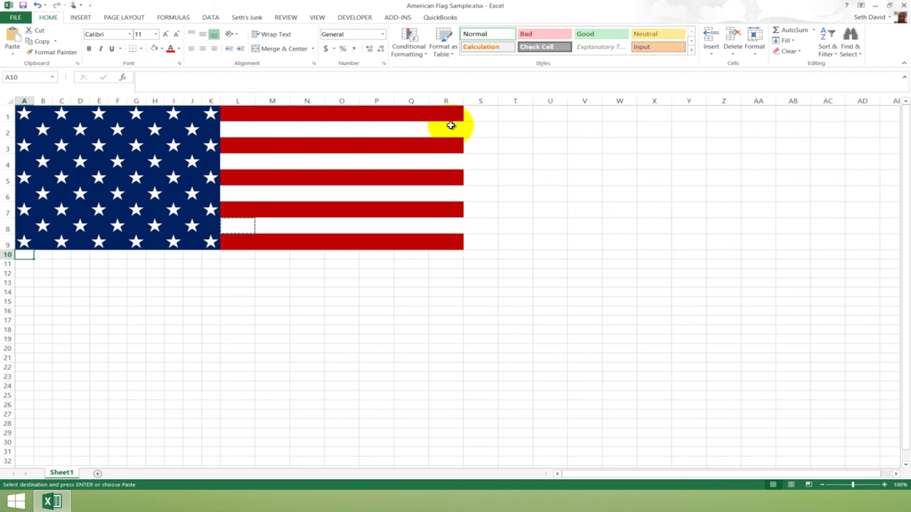
key(shift+Down)
key(shift+Down)
key(shift+Down)
key(shift+Down)
key(shift+Down)
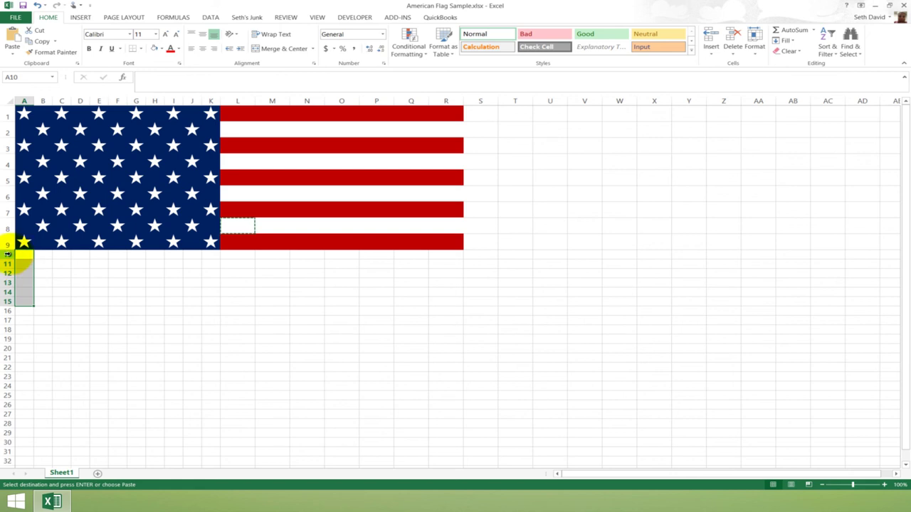
Step: Increase the row height of rows 10–15 through Row Height
drag(9, 256, 10, 302)
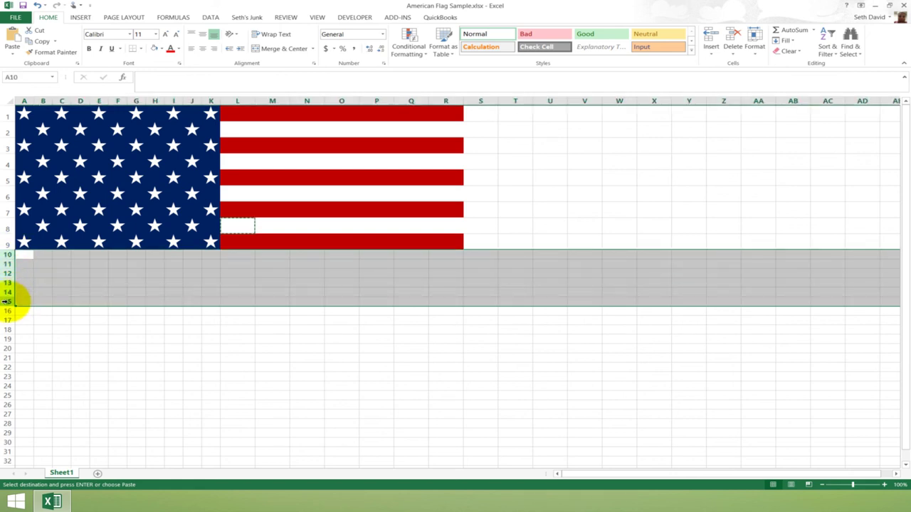
right_click(8, 300)
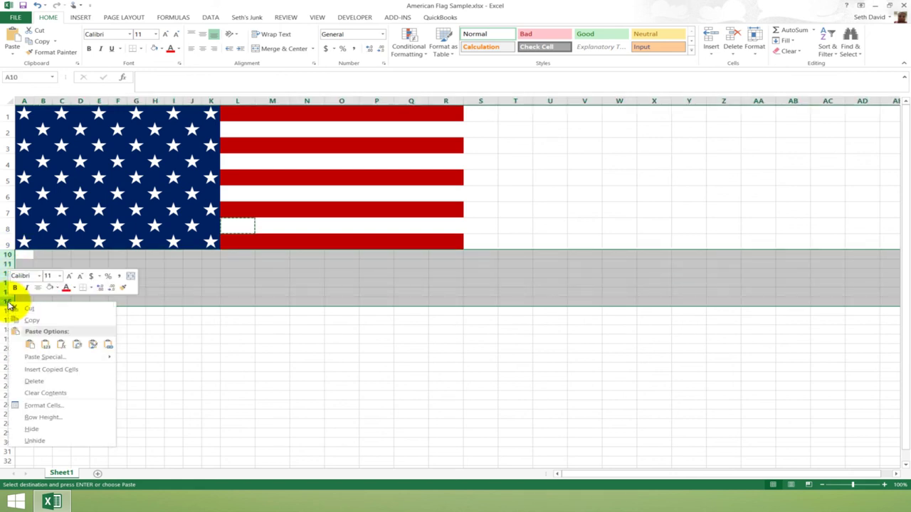
click(46, 417)
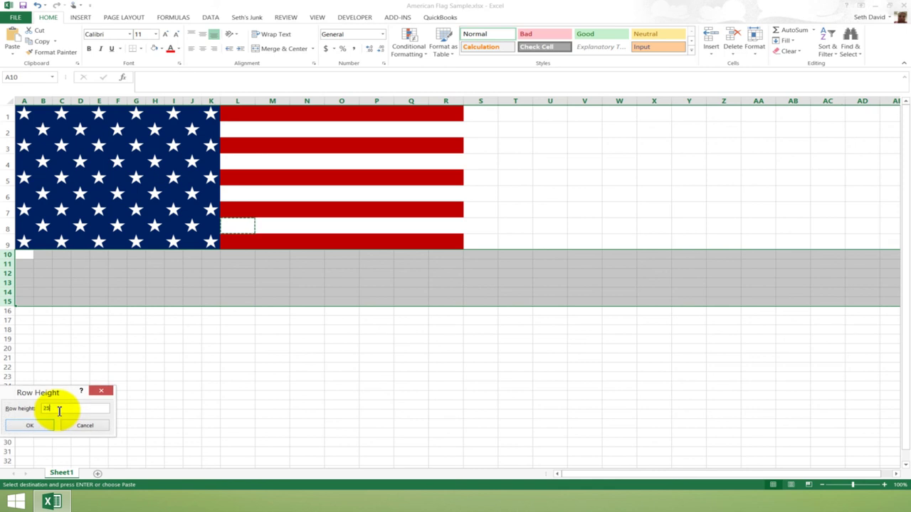
key(Return)
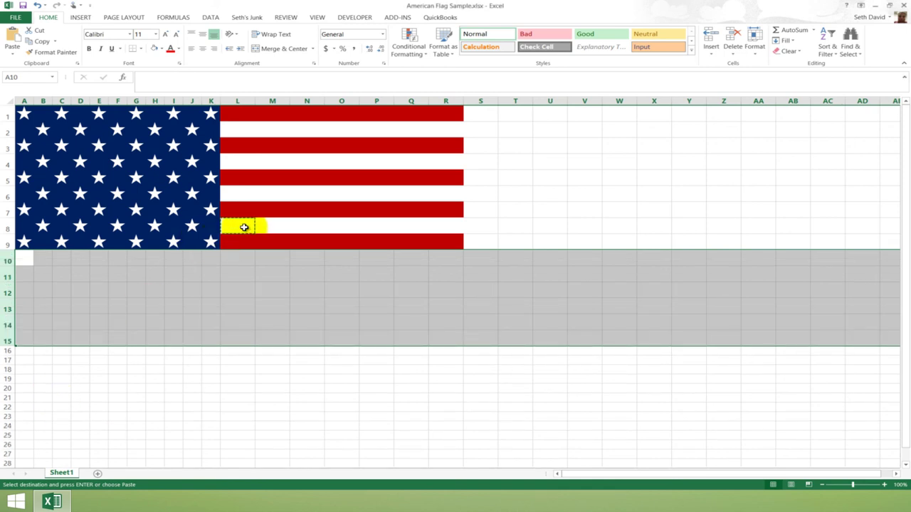
Step: Copy the L8:R9 white-and-red stripe pair and paste it across A10:R11
mouse_move(244, 227)
mouse_down()
mouse_move(410, 237)
mouse_move(430, 228)
mouse_move(431, 240)
mouse_up()
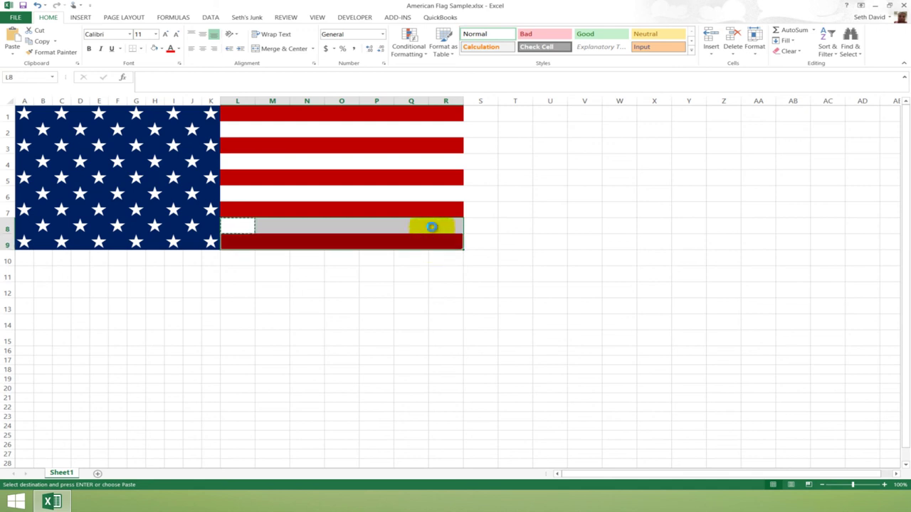
key(ctrl+c)
click(27, 256)
key(ctrl+v)
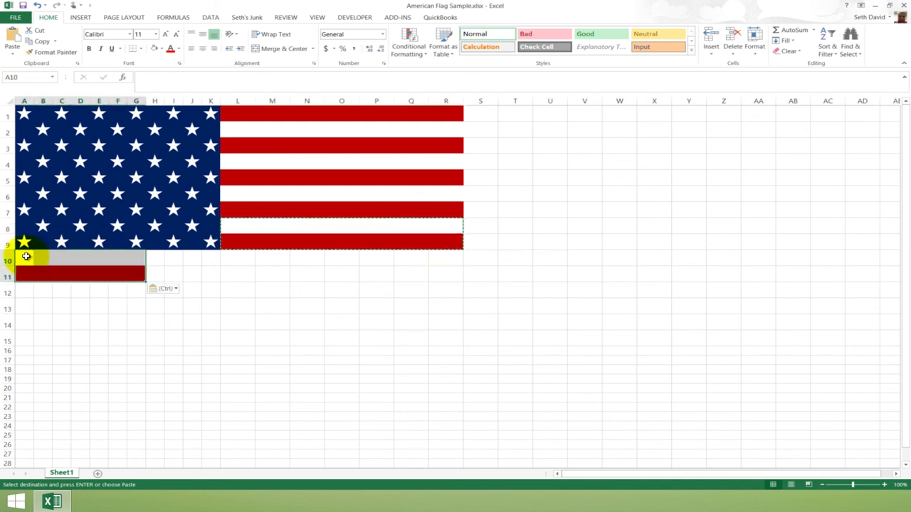
click(24, 260)
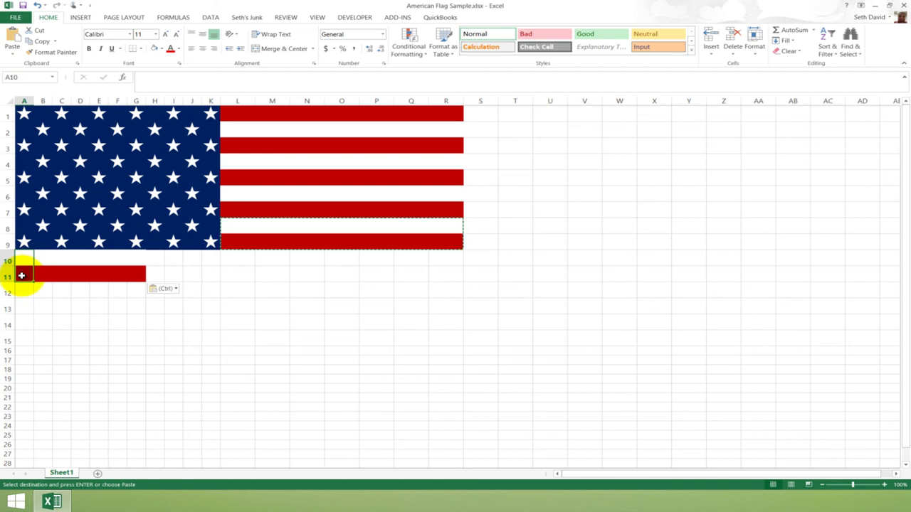
drag(23, 271, 22, 276)
key(shift+Right)
key(shift+Right)
key(shift+Right)
key(shift+Right)
key(shift+Right)
key(shift+Right)
key(shift+Right)
key(shift+Right)
key(shift+Right)
key(shift+Right)
key(shift+Right)
key(shift+Right)
key(shift+Right)
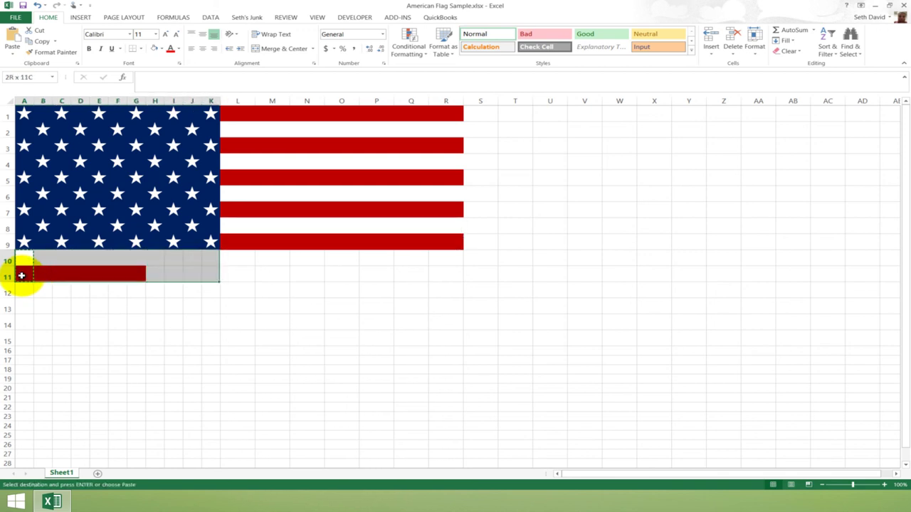
key(shift+Right)
key(ctrl+v)
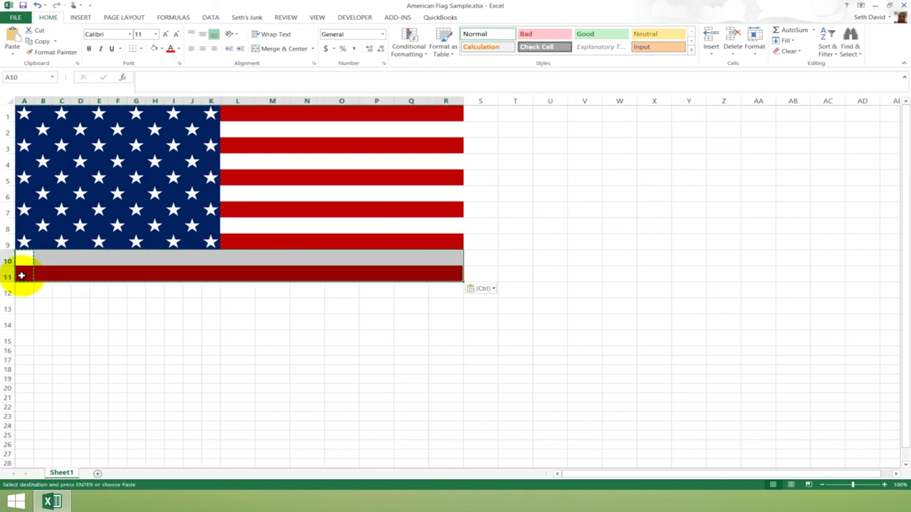
click(21, 275)
key(shift+Right)
key(shift+Right)
key(shift+Right)
key(shift+Right)
key(shift+Right)
key(shift+Right)
key(shift+Right)
key(shift+Right)
key(shift+Right)
key(shift+Right)
key(shift+Right)
key(shift+Right)
key(shift+Right)
key(shift+Right)
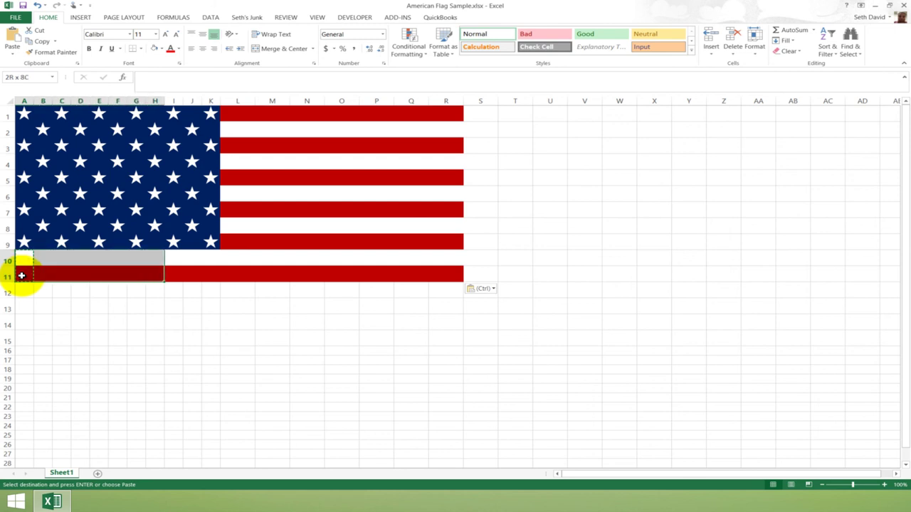
key(shift+Right)
key(shift+Right)
key(shift+Right)
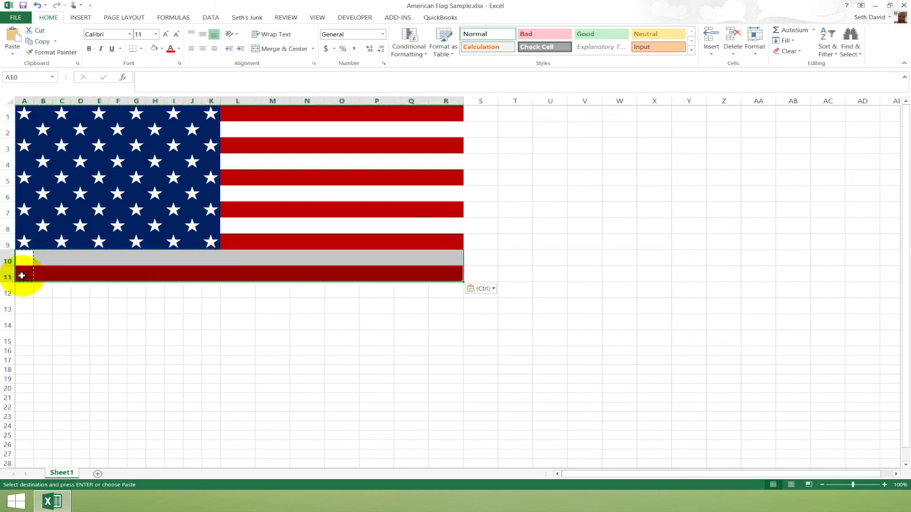
Step: Paste the full-width stripe pair into rows 12–13 and 14–15
click(21, 276)
key(Down)
key(ctrl+v)
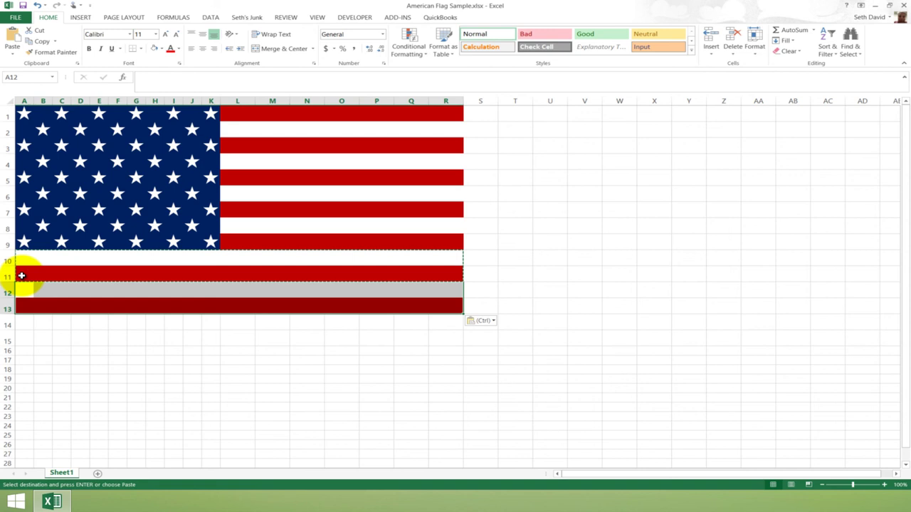
key(Down)
key(Down)
key(ctrl+v)
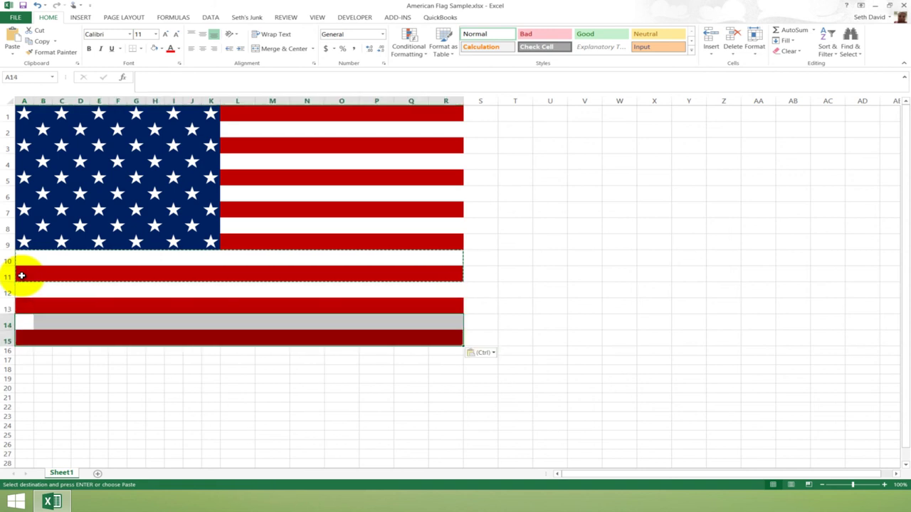
key(ctrl)
key(Return)
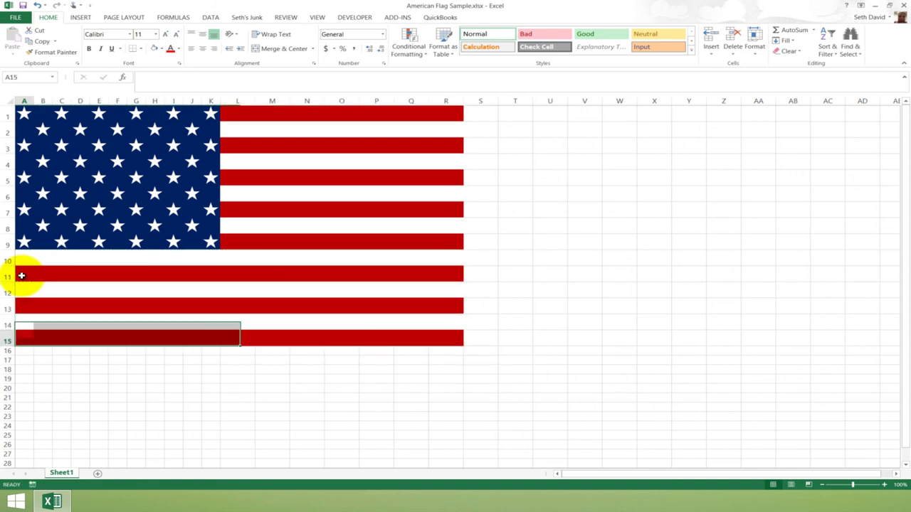
key(Down)
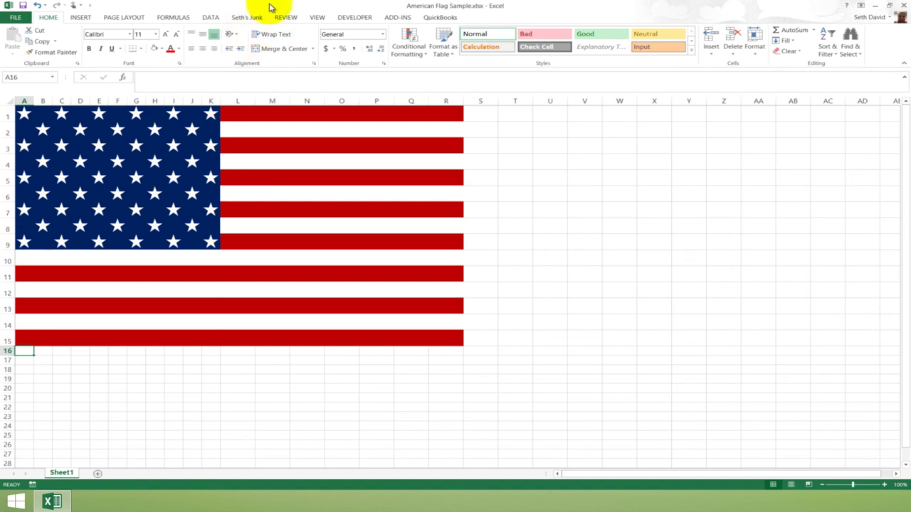
Step: Check the stripe cells L1–L7, then select the star canton A1:K9
click(235, 117)
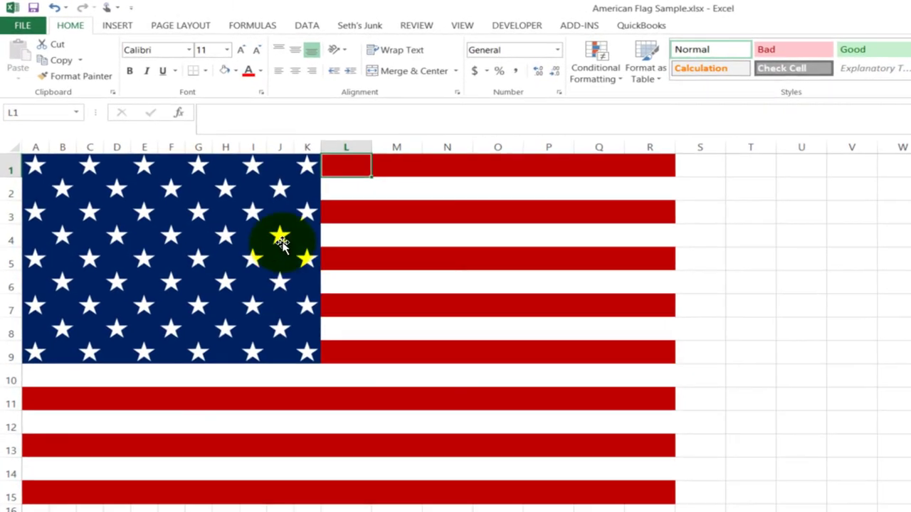
click(331, 187)
click(332, 212)
click(331, 235)
click(332, 258)
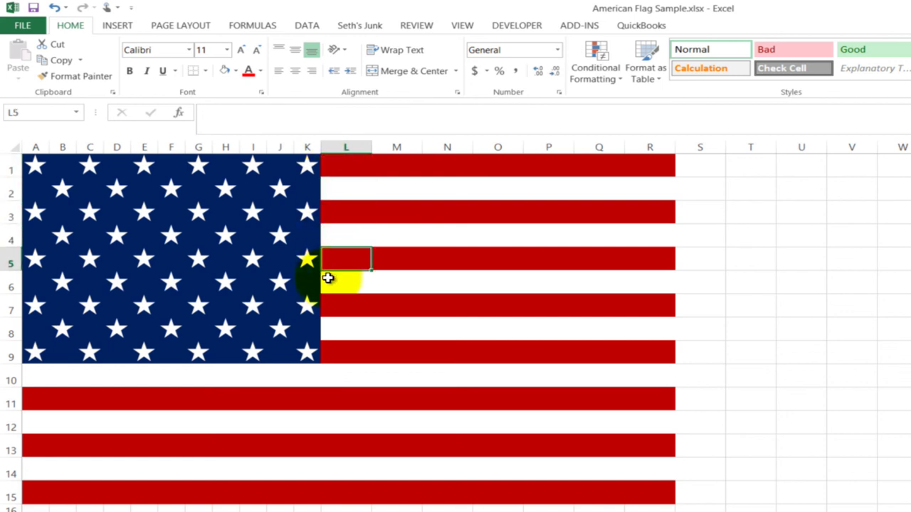
click(332, 281)
click(325, 305)
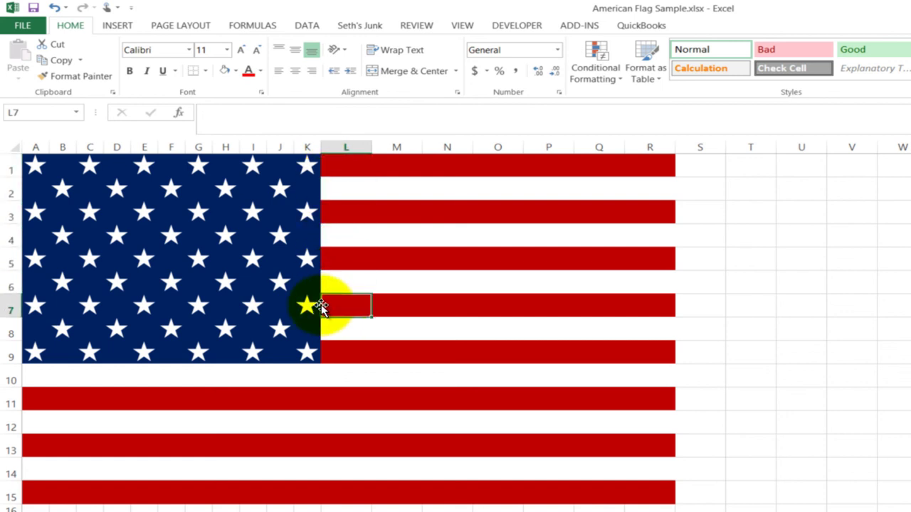
click(296, 233)
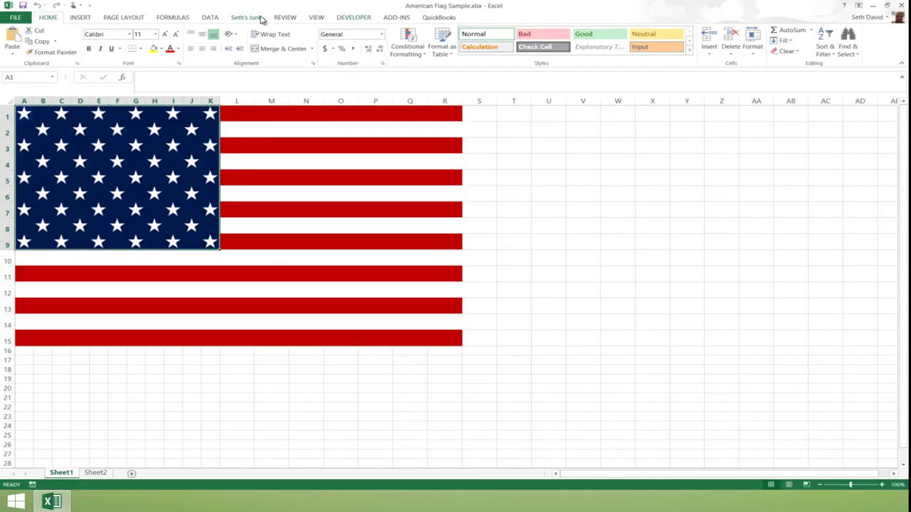
Step: Zoom to Selection from the VIEW tab so A1:K9 fills the window
click(315, 18)
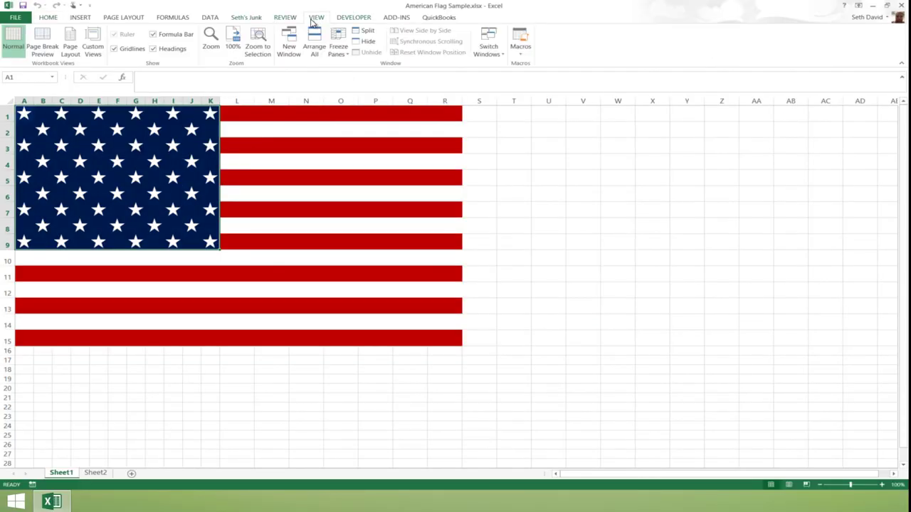
click(259, 37)
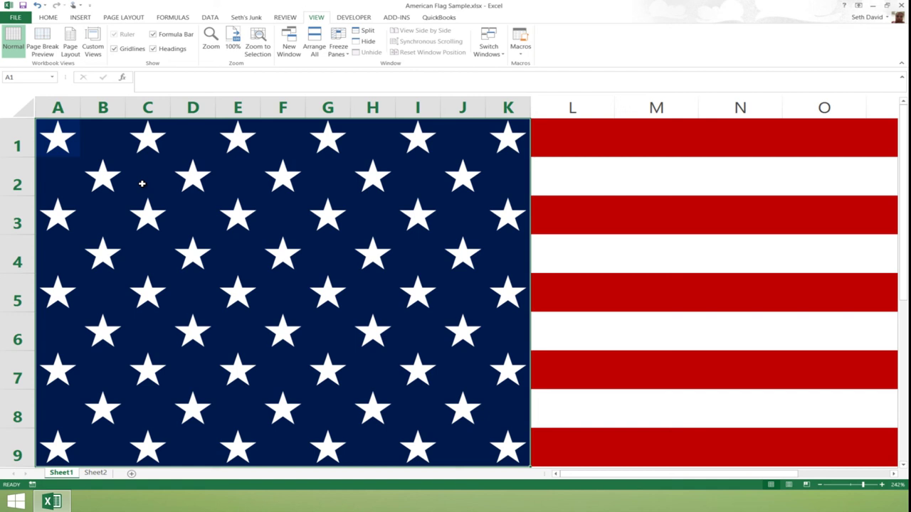
Step: Select the five row-2 stars (B2, D2, F2, H2, J2) and drag them up toward row 1
click(103, 177)
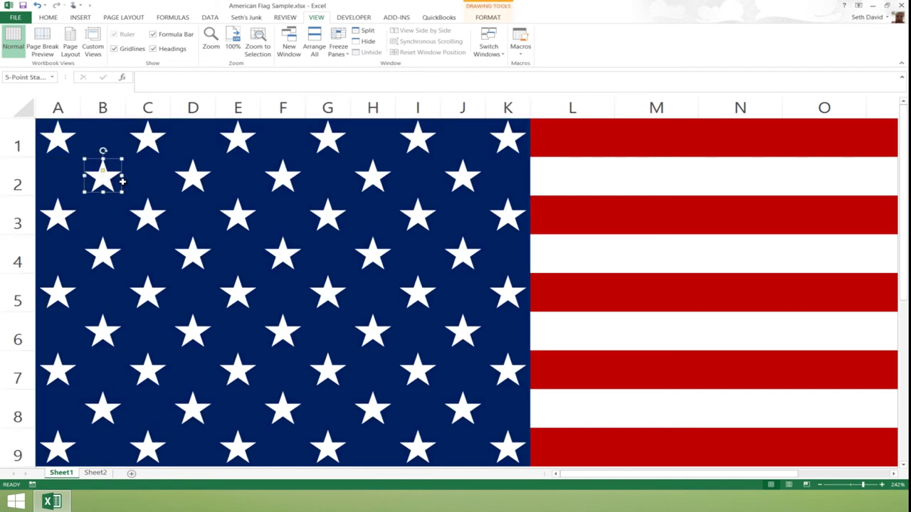
ctrl+click(191, 181)
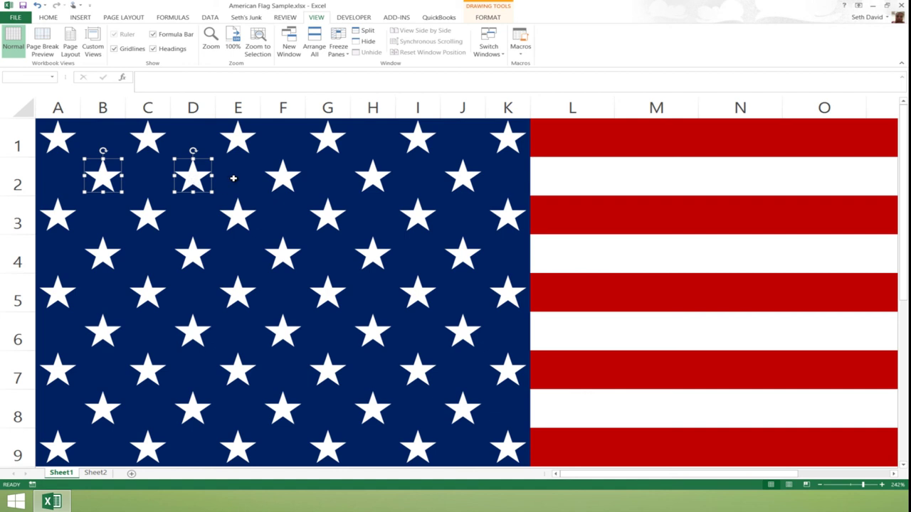
ctrl+click(286, 182)
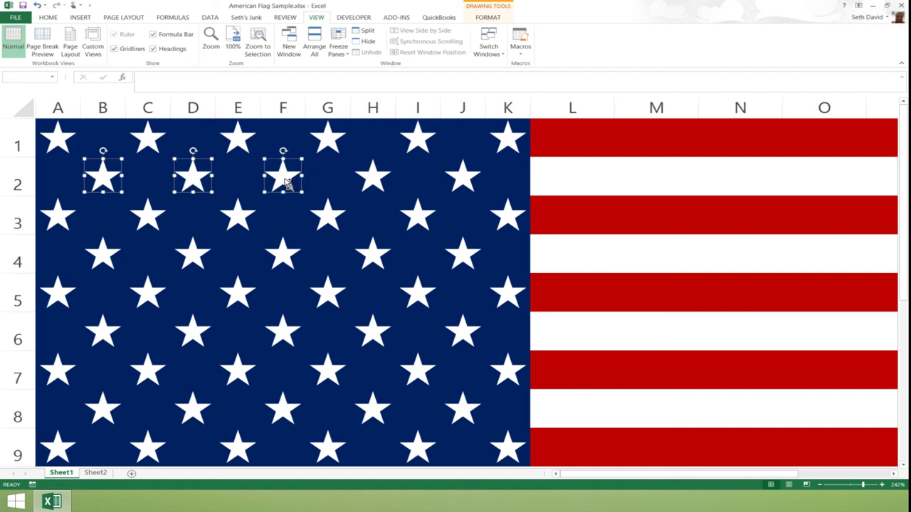
ctrl+click(370, 183)
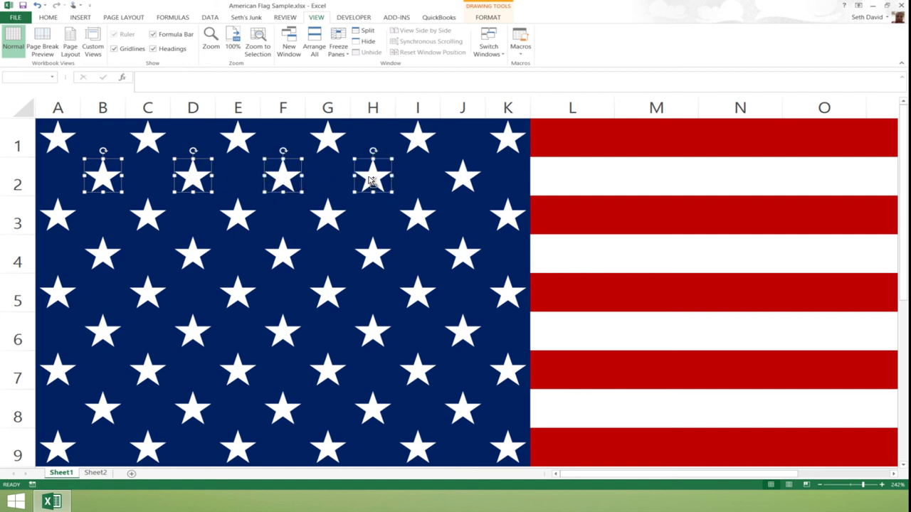
ctrl+click(464, 183)
drag(464, 184, 463, 169)
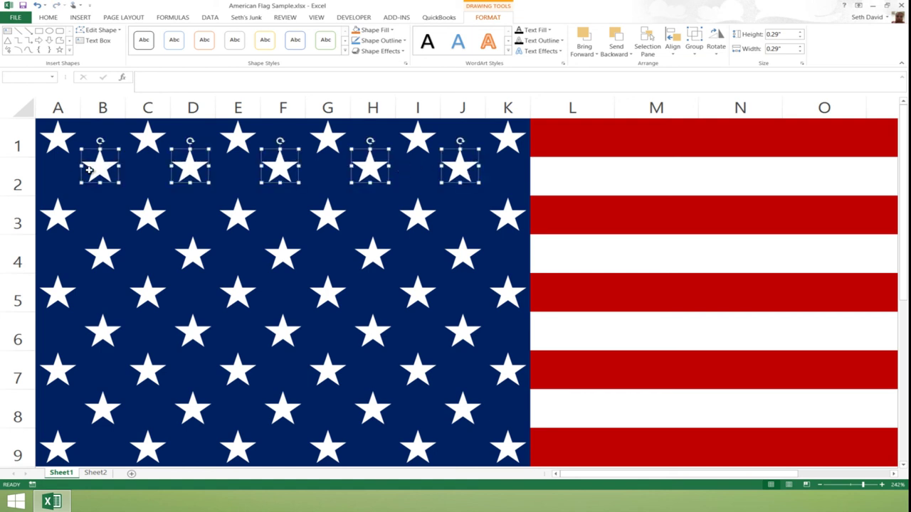
Step: Select the six row-1 stars (A1, C1, E1, G1, I1, K1) and nudge them slightly down
click(62, 143)
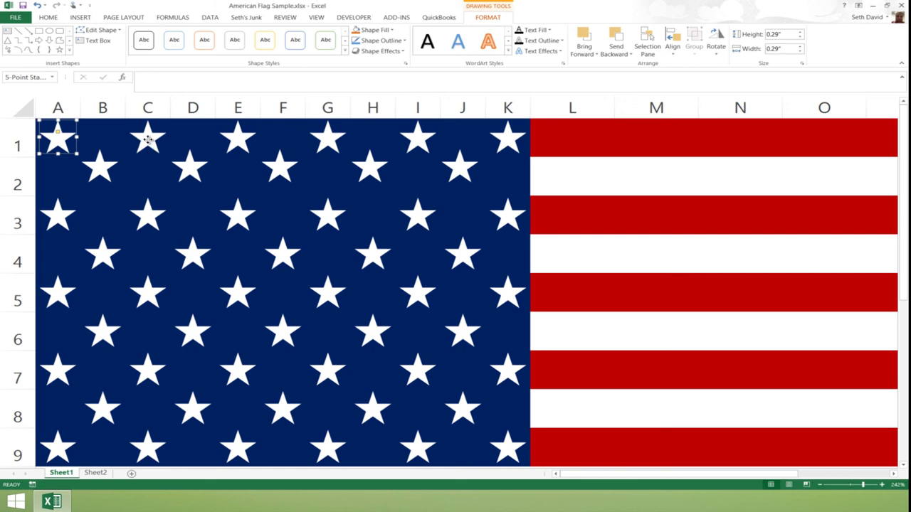
shift+click(148, 140)
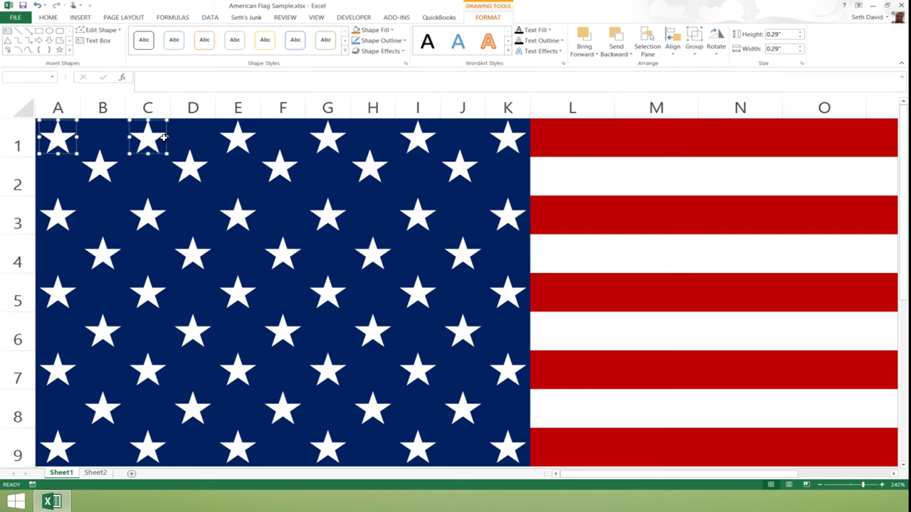
shift+click(239, 143)
shift+click(330, 144)
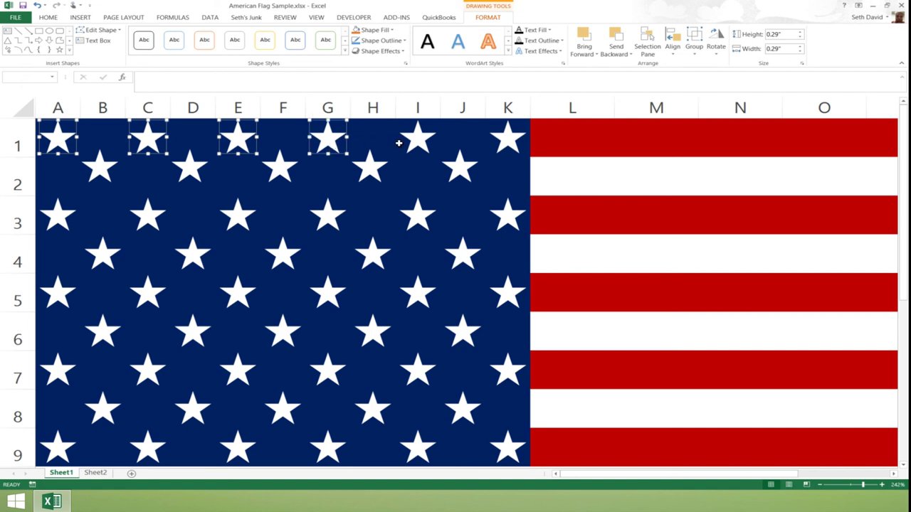
shift+click(419, 143)
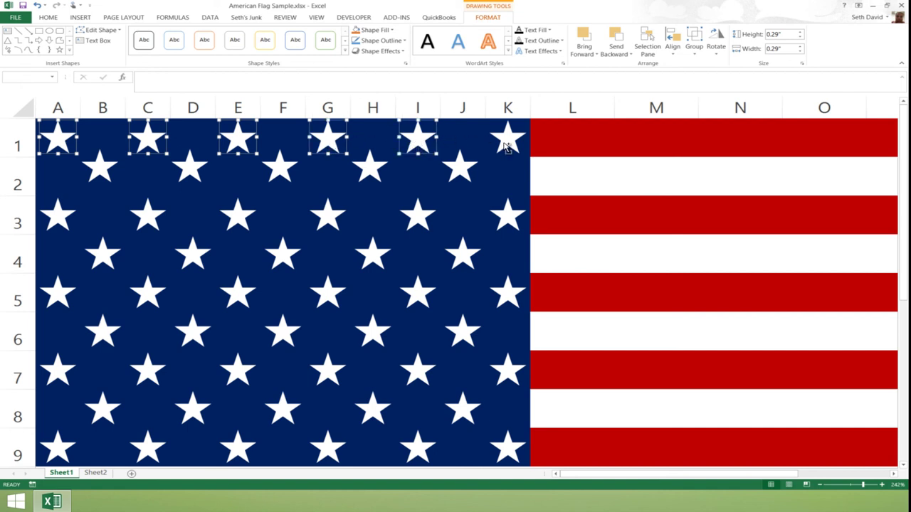
shift+click(504, 145)
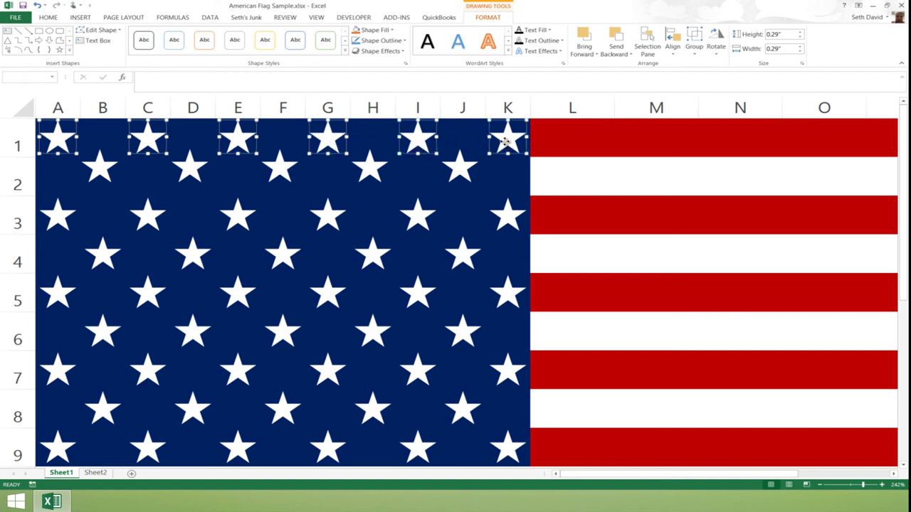
drag(504, 142, 504, 152)
Step: Select the six row-3 stars in A3, C3, E3, G3, I3 and K3
click(62, 221)
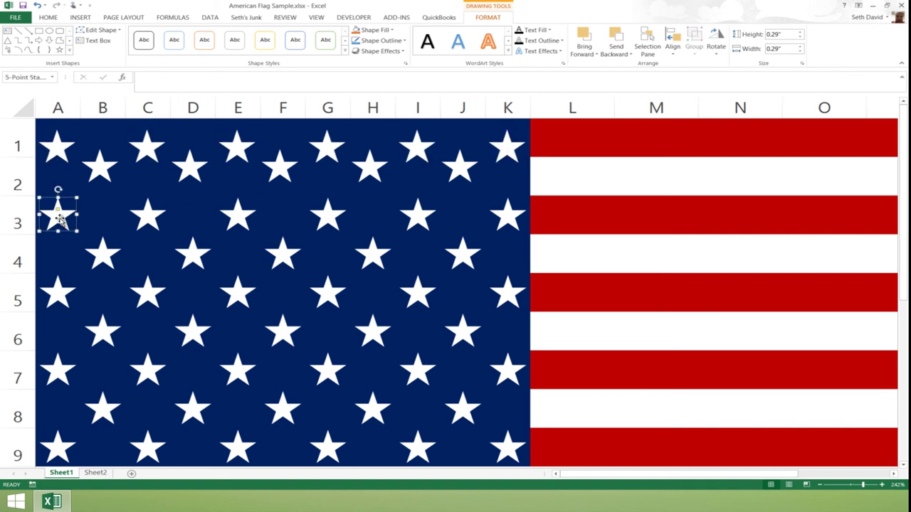
ctrl+click(147, 219)
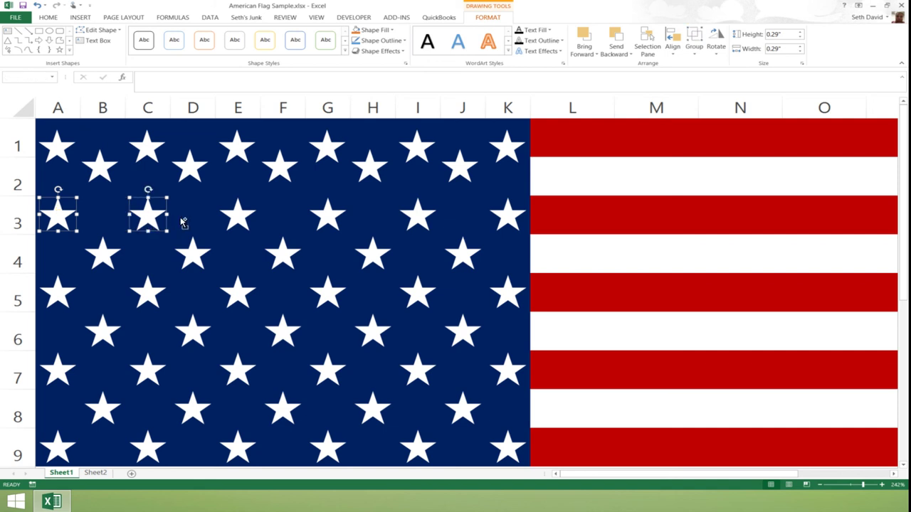
ctrl+click(240, 220)
ctrl+click(327, 221)
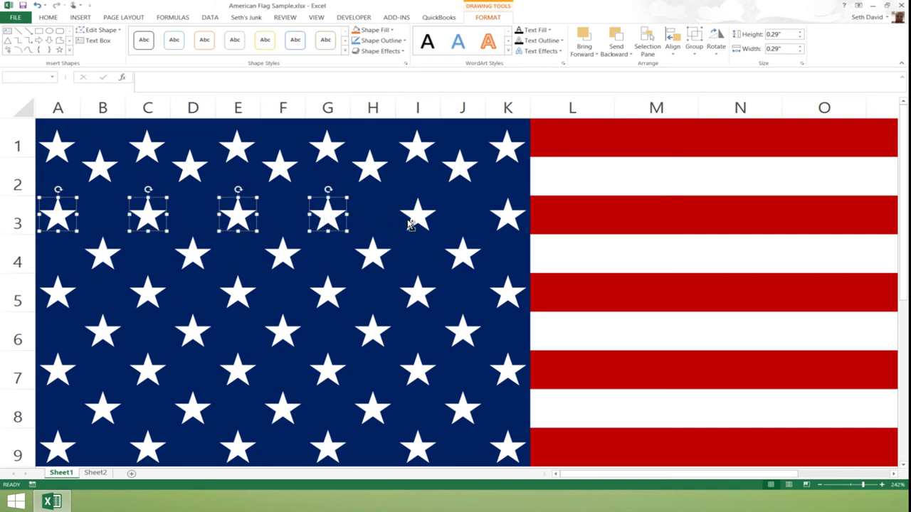
ctrl+click(420, 222)
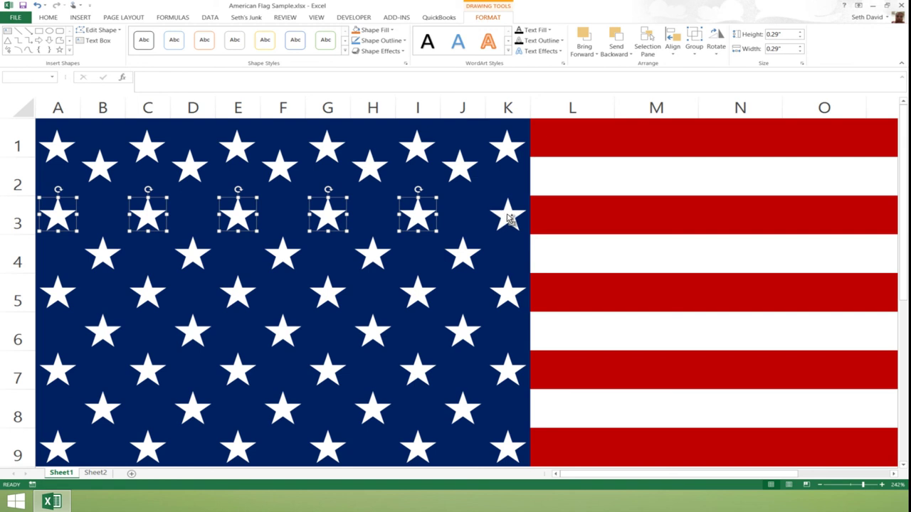
ctrl+click(508, 219)
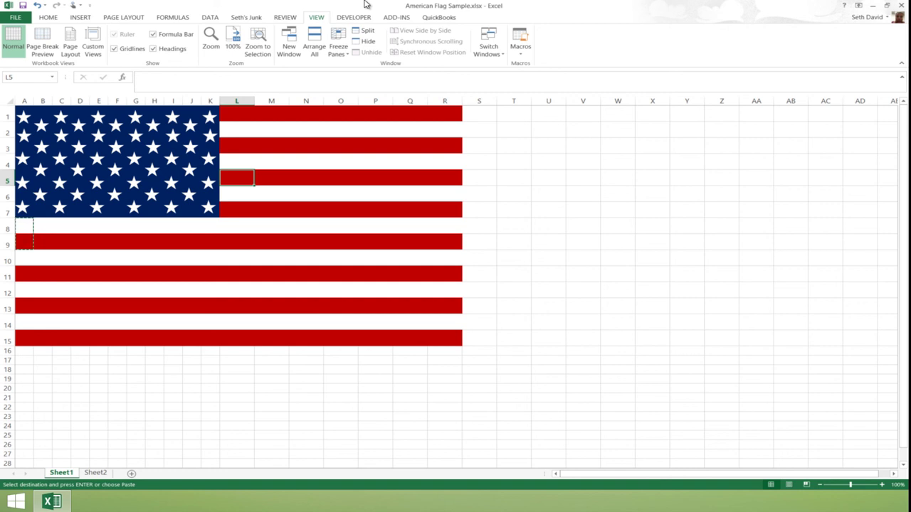
Step: Check the stripes down column L, then delete the extra rows 14–15
click(229, 115)
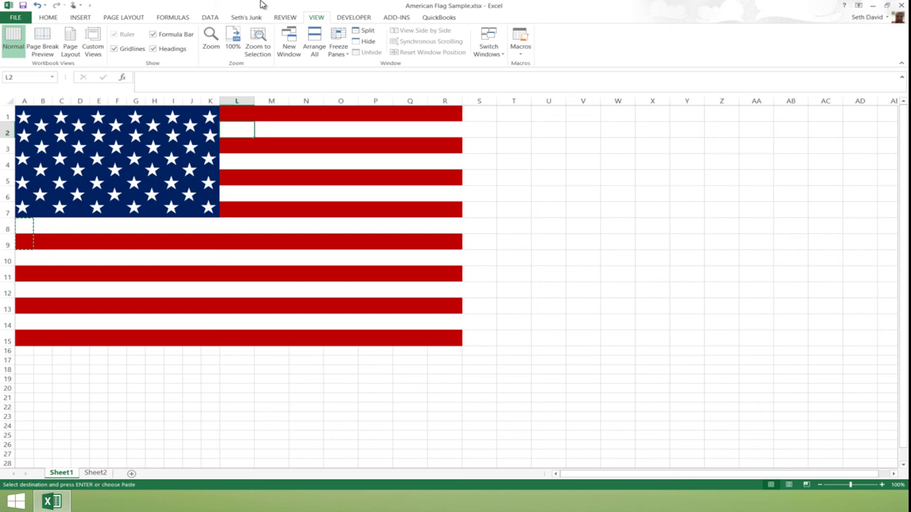
key(Down)
key(Down)
key(Down)
key(Down)
key(Down)
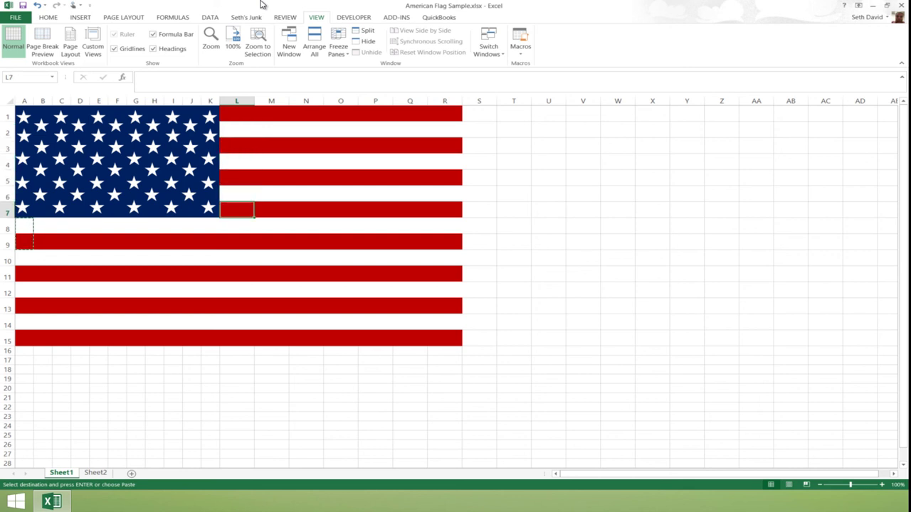
key(Down)
key(Home)
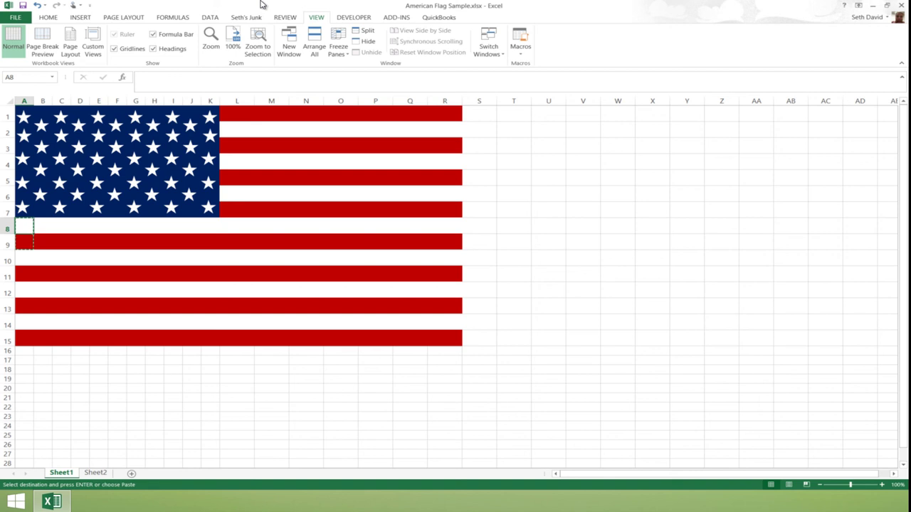
key(Down)
key(Down)
key(Down)
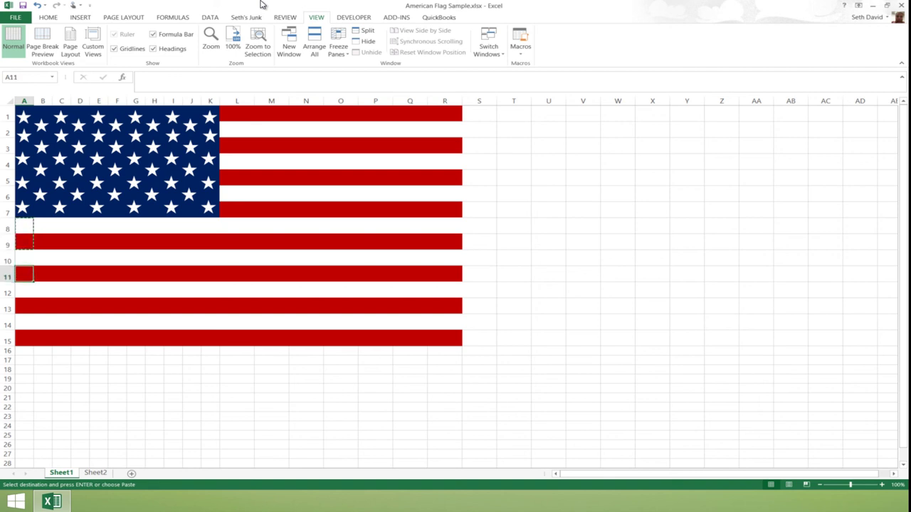
key(Down)
key(Down)
key(Down)
key(shift+Down)
key(shift+space)
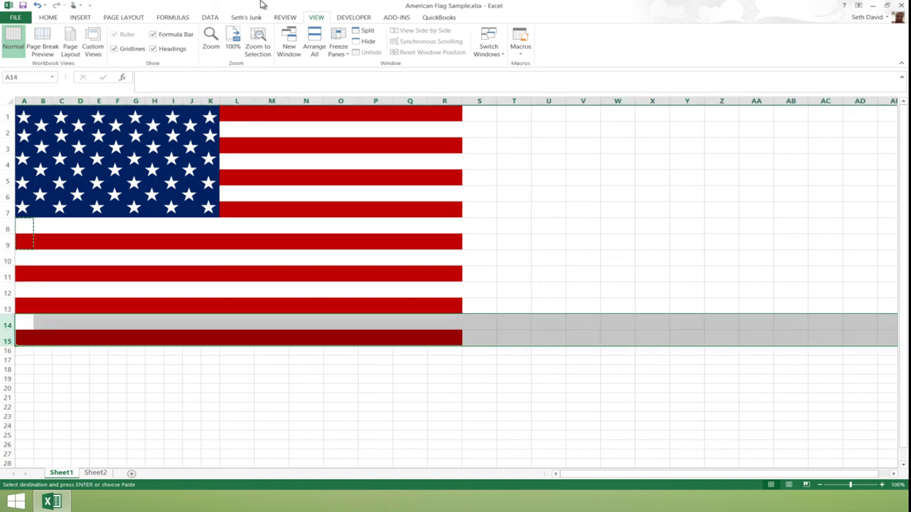
key(ctrl+minus)
Step: Recheck the remaining stripes from row 13 back up column L
key(Up)
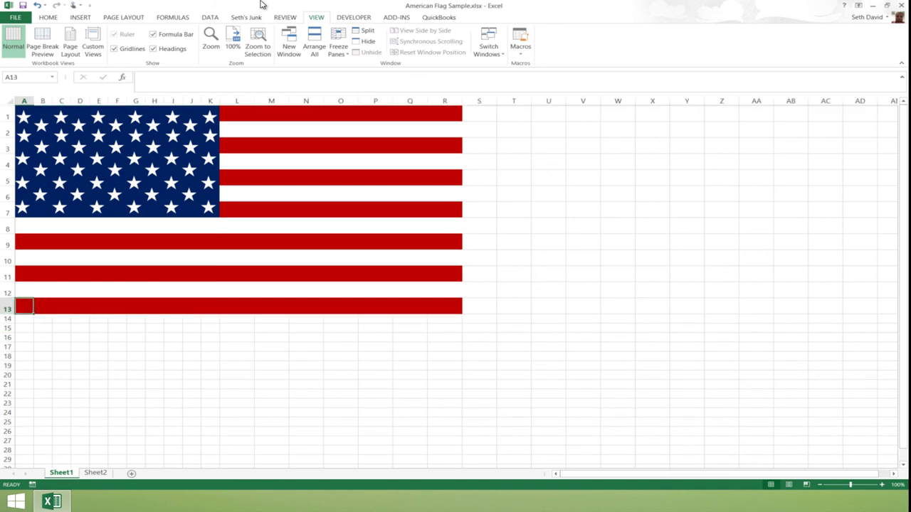
key(Up)
key(Up)
key(Up)
key(Up)
key(Up)
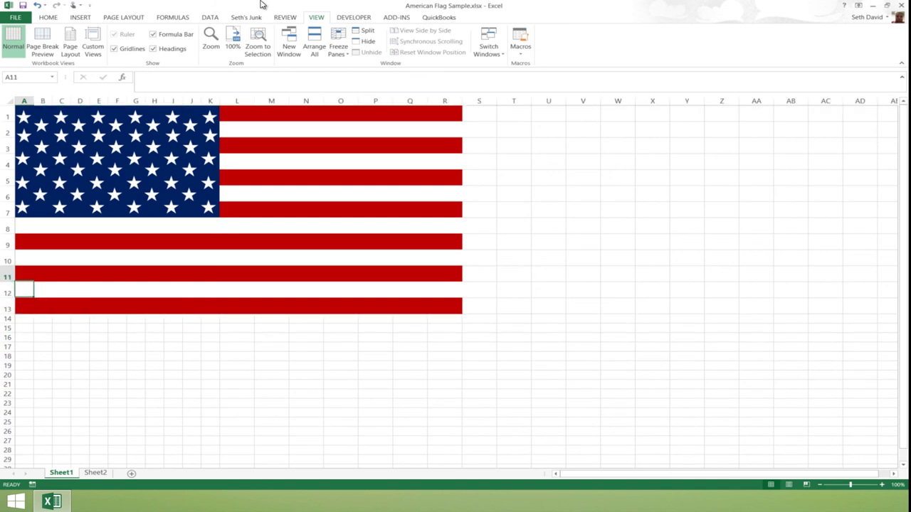
key(Right)
key(Right)
key(Right)
key(Right)
key(Right)
key(Right)
key(Right)
key(Right)
key(Right)
key(Right)
key(Right)
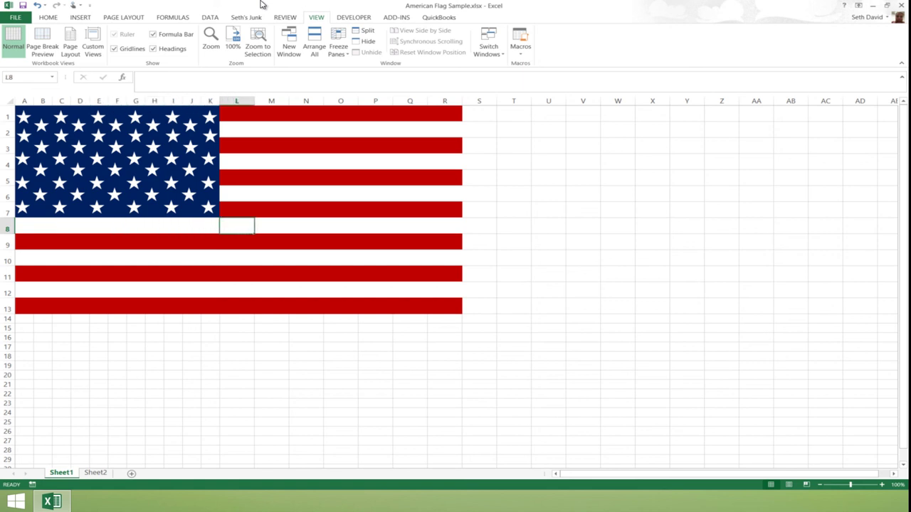
key(Up)
key(Up)
key(Up)
key(Up)
key(Up)
key(Up)
key(Up)
key(Down)
key(Down)
key(Down)
key(Down)
key(Down)
key(Down)
key(Down)
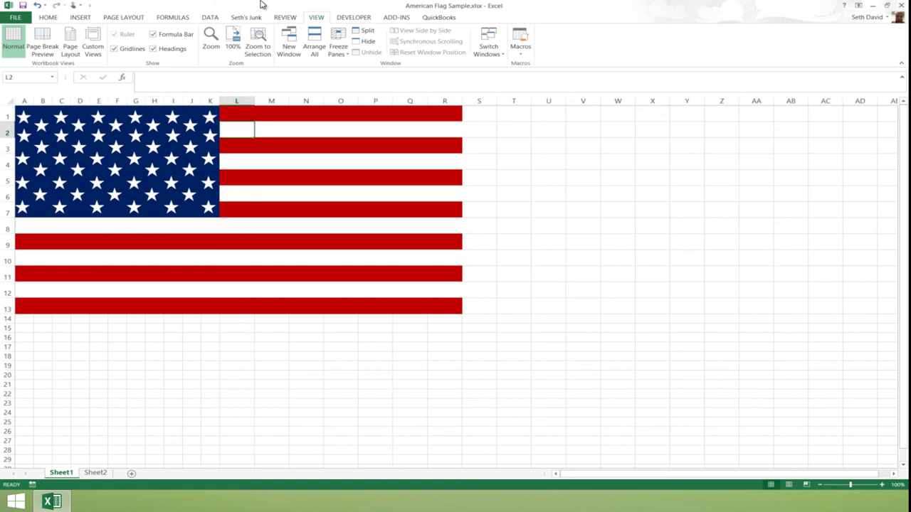
key(Home)
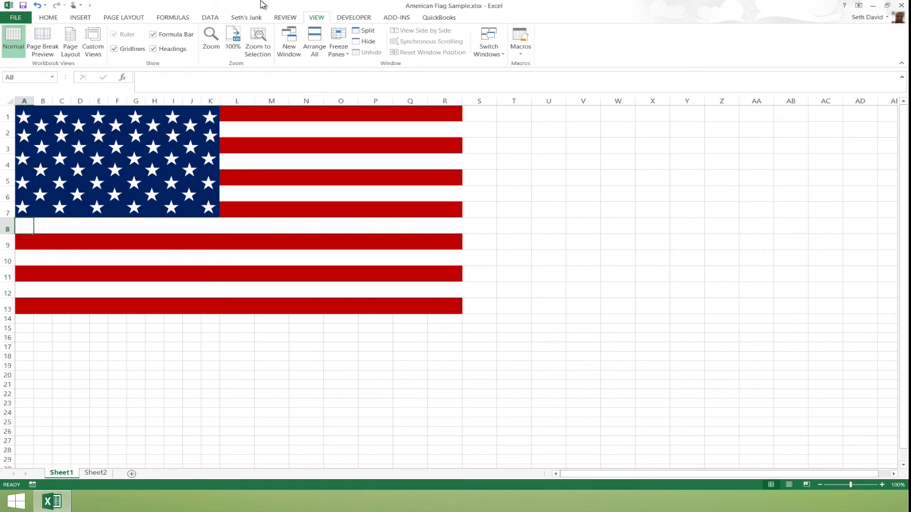